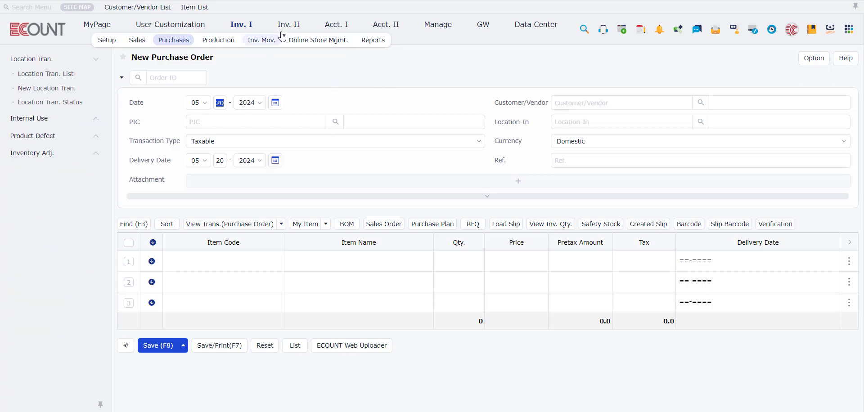
Start a new purchase order and set 1st Street as its vendor
click(178, 42)
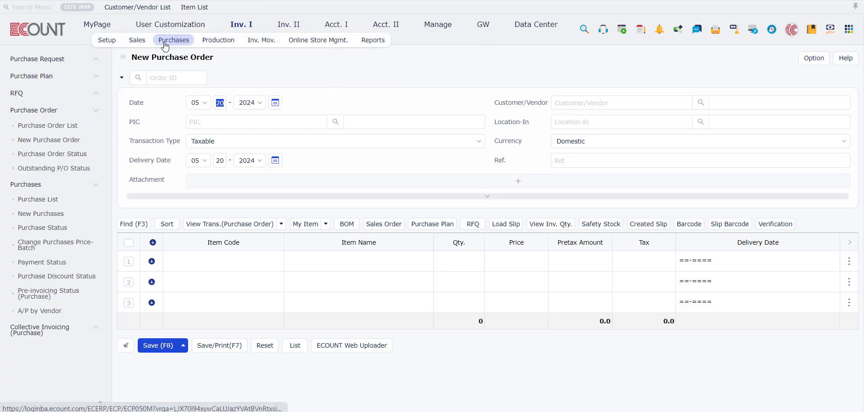
click(77, 126)
click(67, 143)
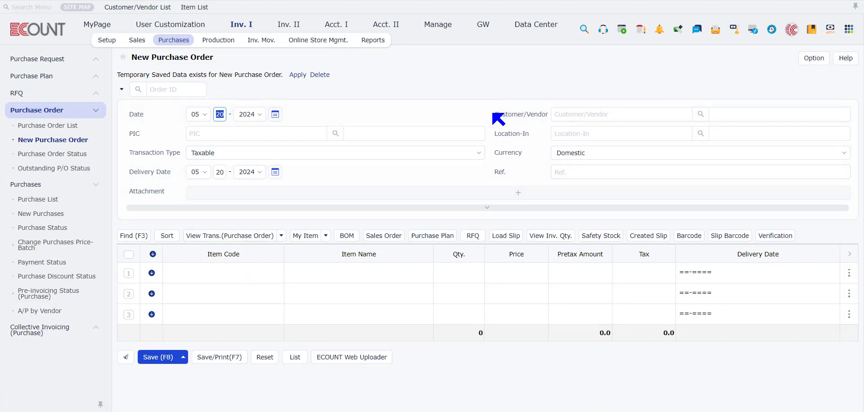
click(590, 115)
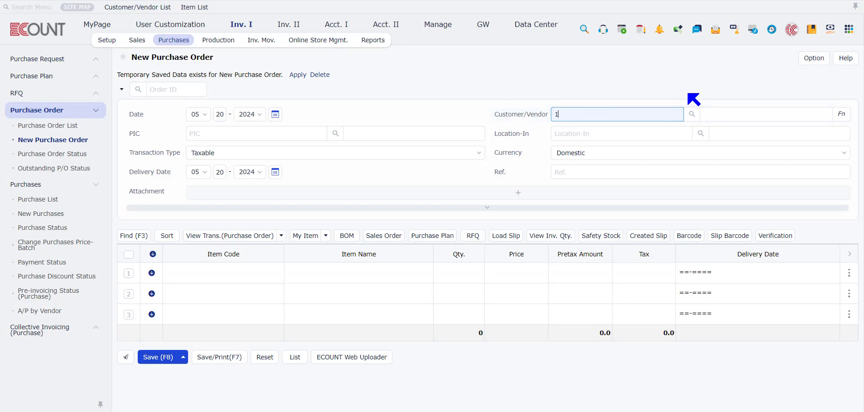
text(1st)
key(Return)
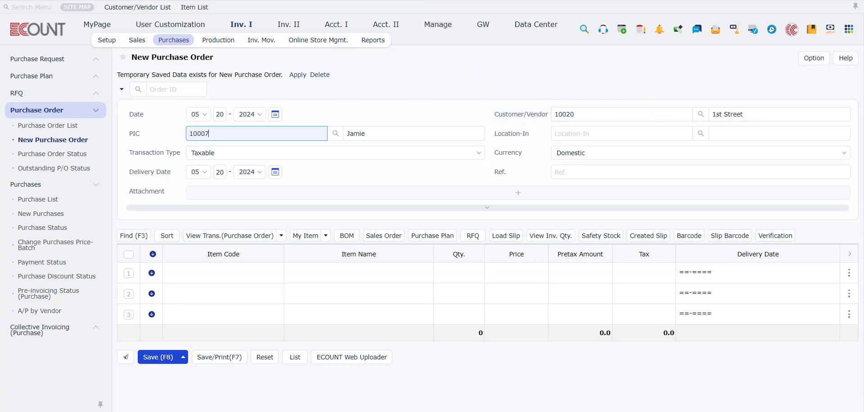
Check the person in charge in the credit limit and price settings of the 1st Street vendor record
click(440, 1)
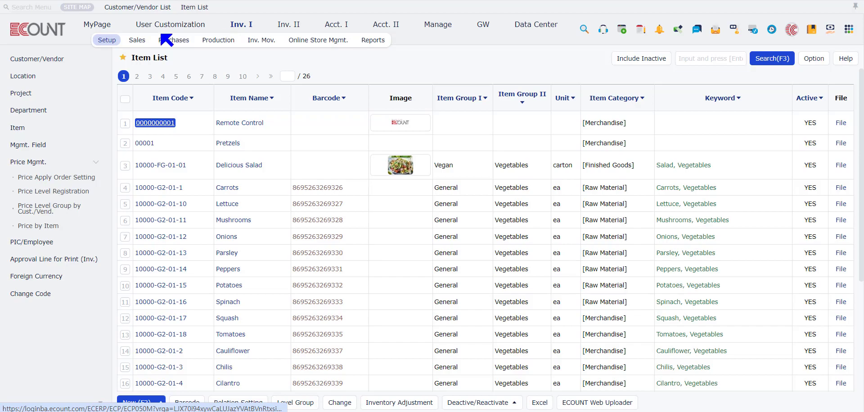
click(39, 59)
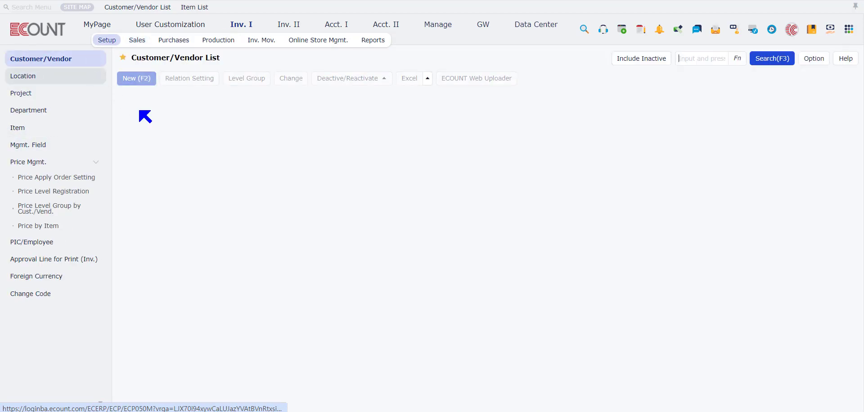
click(267, 113)
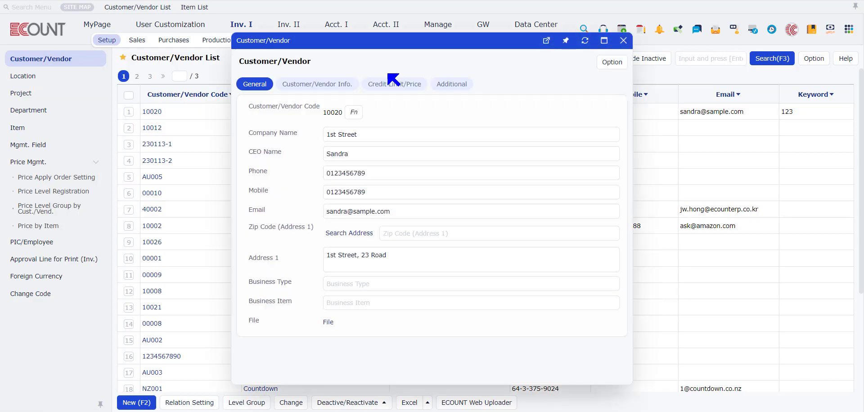
click(395, 83)
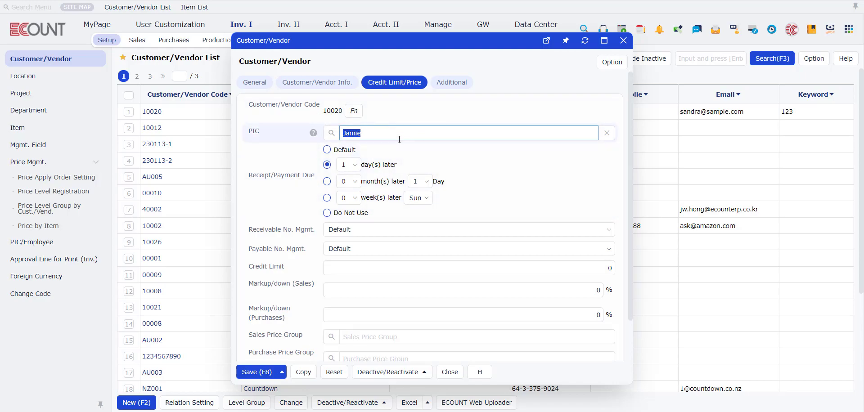
click(623, 41)
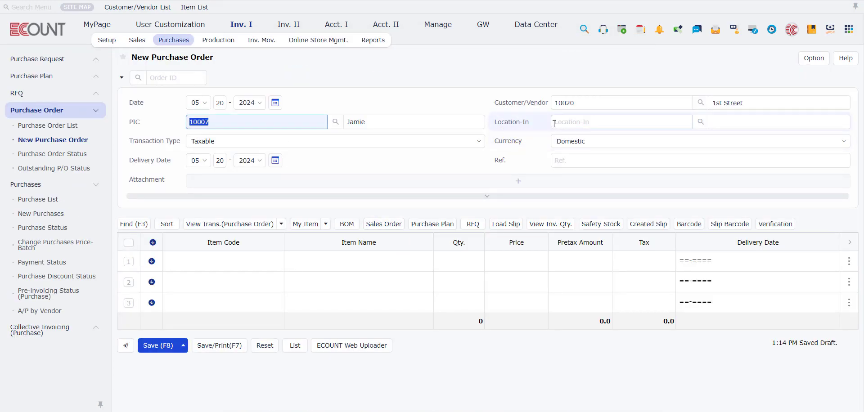
Set the purchase order's Location-In to OEM
click(529, 126)
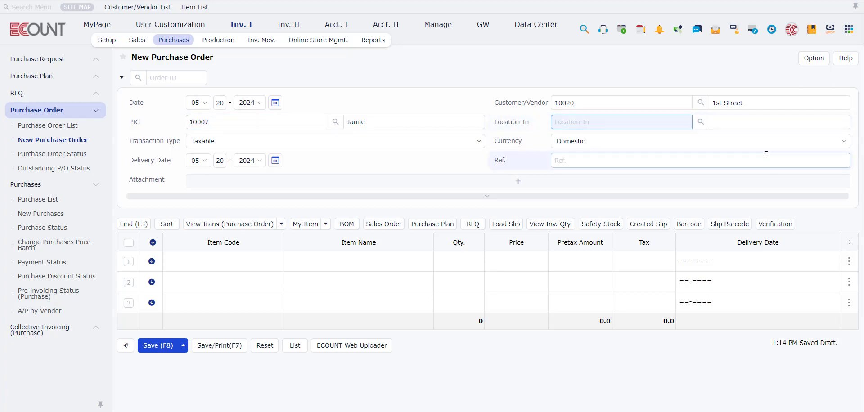
text(oem)
key(Return)
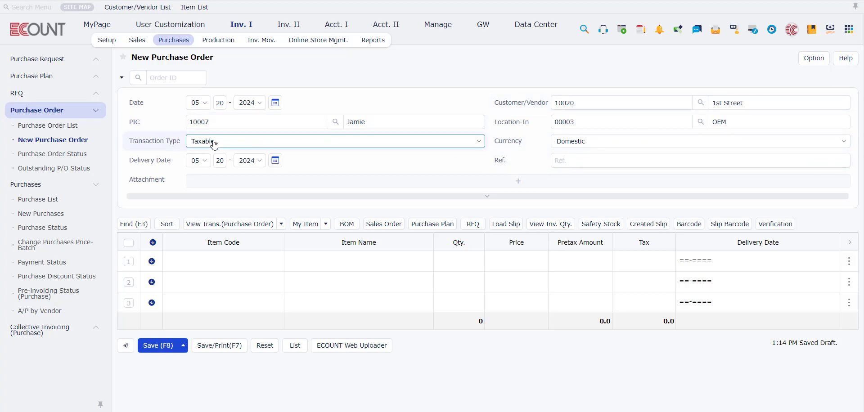
Review the order's transaction type and currency choices and the extra functions offered for the vendor
click(253, 147)
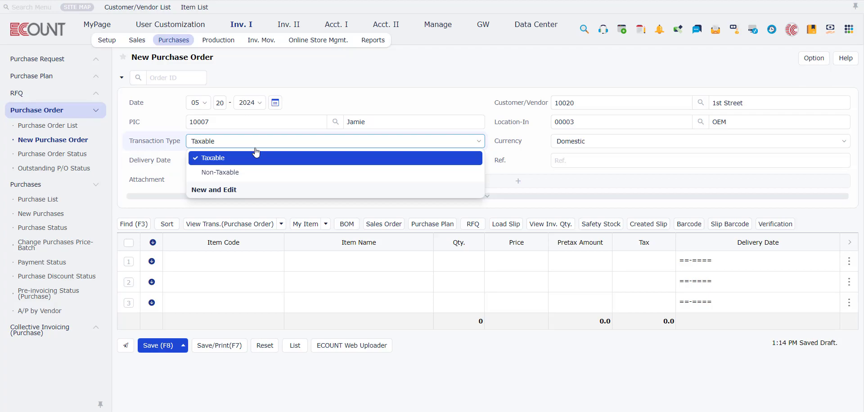
click(451, 96)
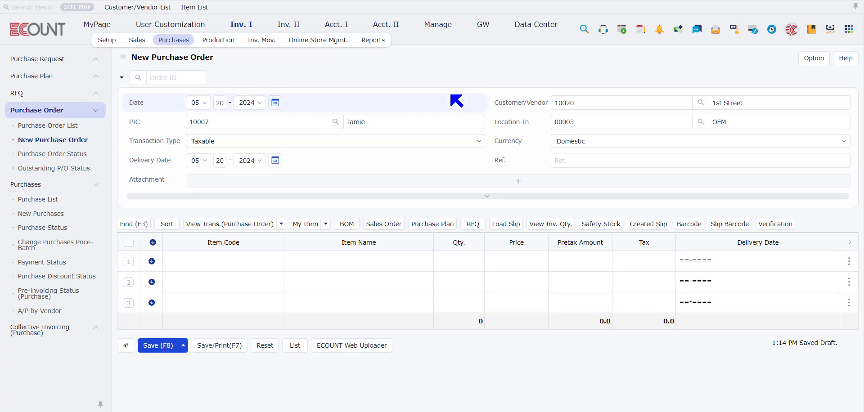
click(629, 141)
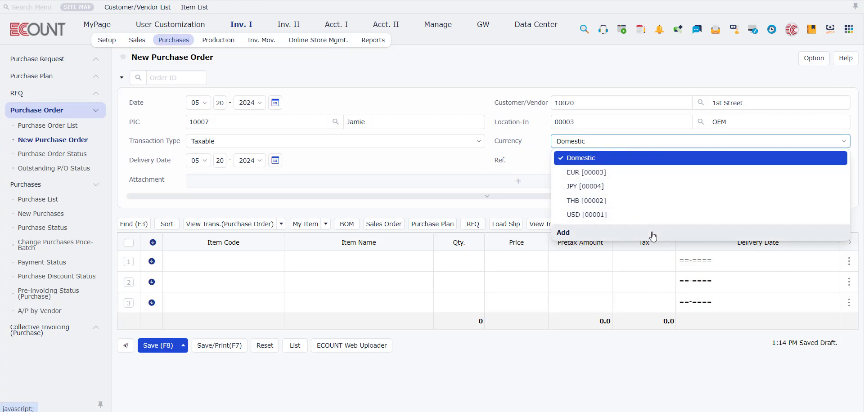
click(410, 166)
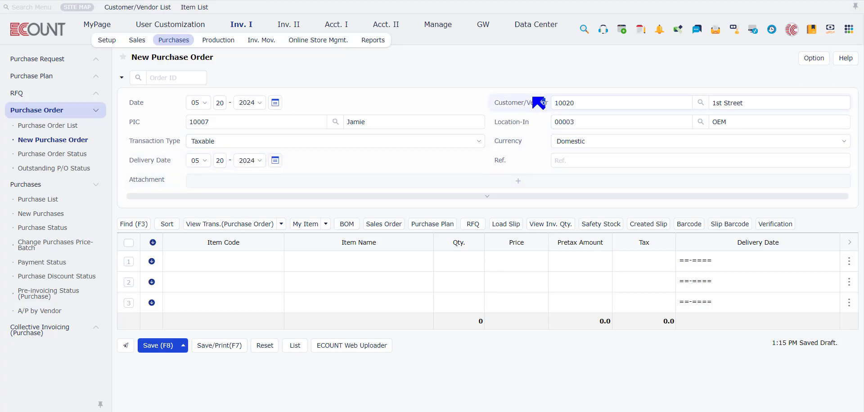
click(849, 105)
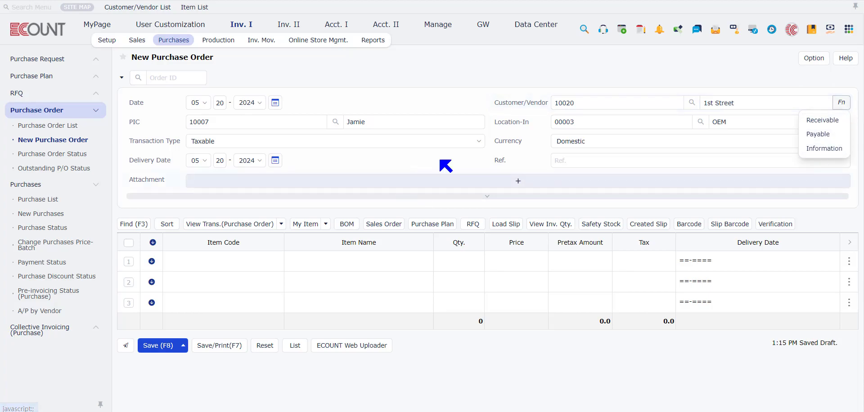
View the item search window for the first order line, leaving without selecting an item
click(196, 260)
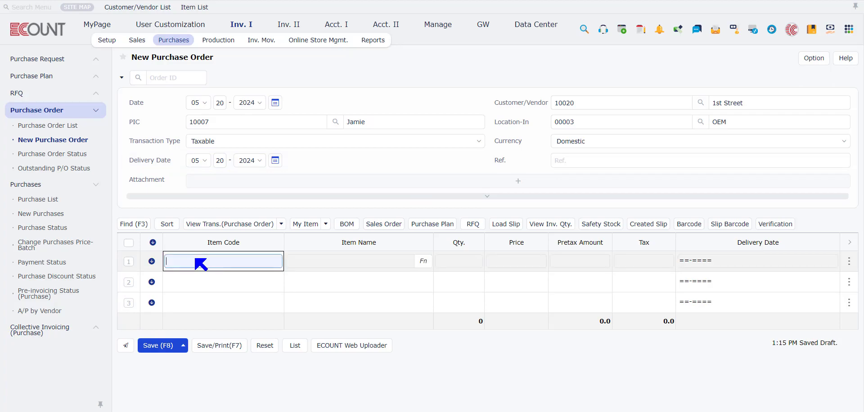
double_click(195, 260)
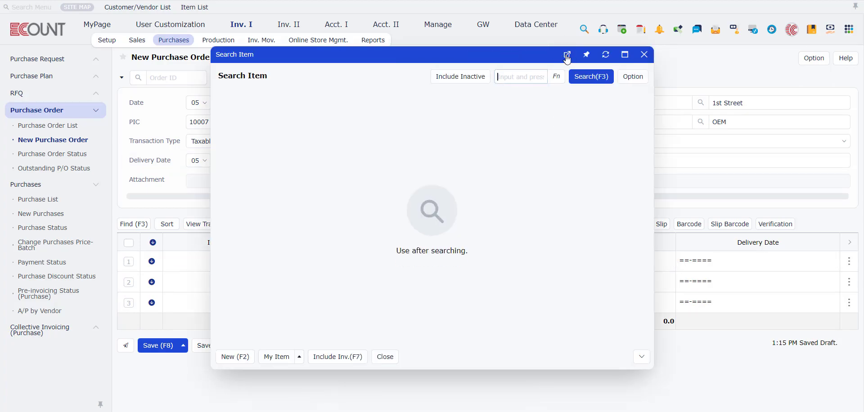
click(647, 55)
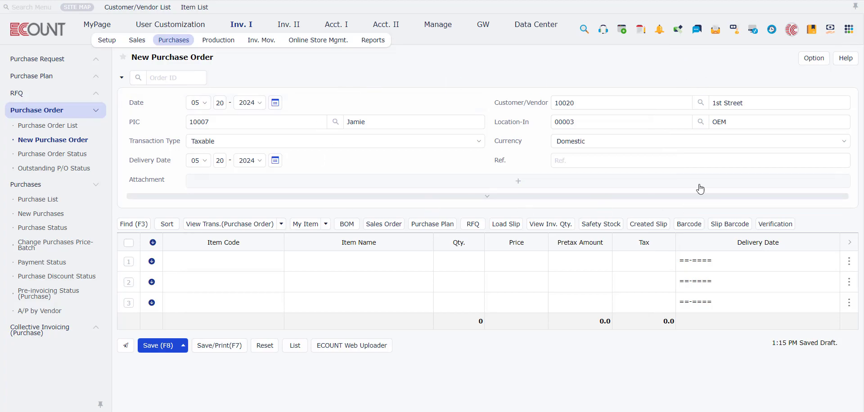
Add the Text Type1 field beside Project in the default input screen template for New Purchase Order
click(822, 63)
mouse_move(783, 79)
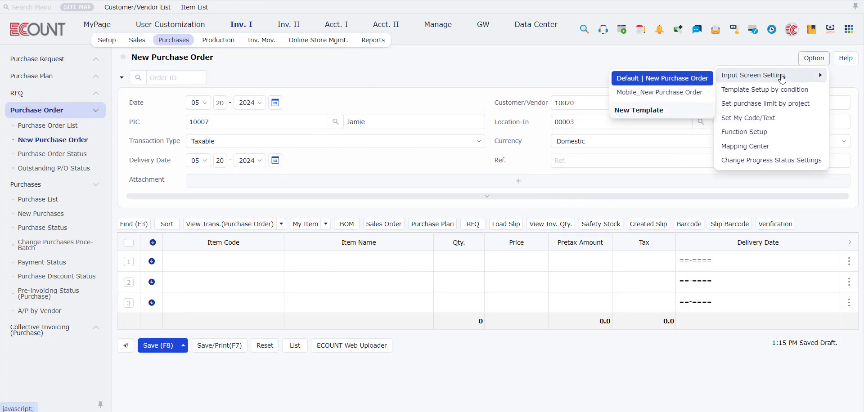
click(644, 80)
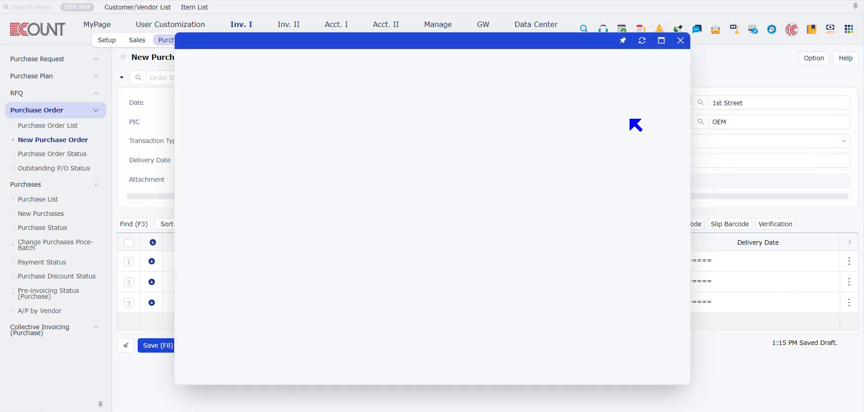
click(628, 118)
click(428, 172)
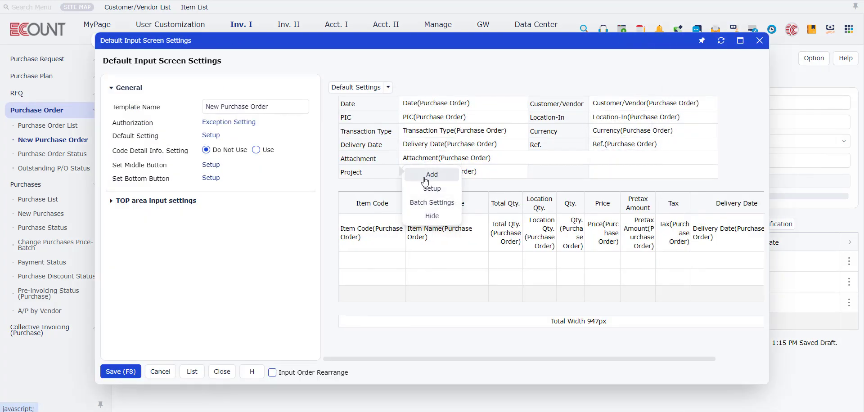
click(423, 181)
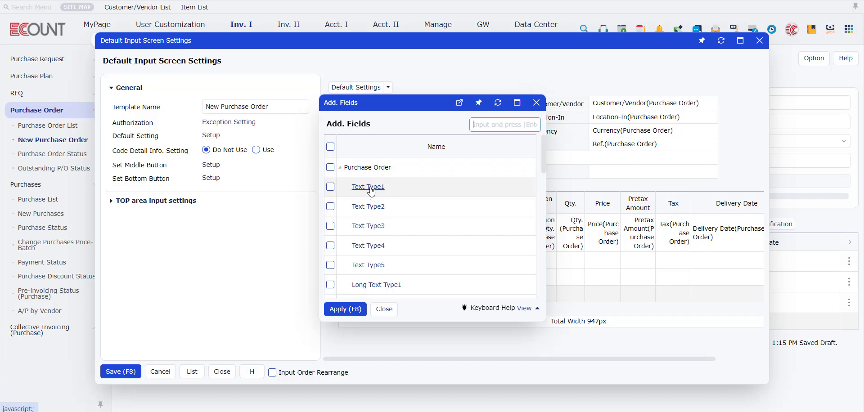
click(371, 189)
Give the Text Type1 field the display name Address and save the template, applying it to the mobile template too
click(563, 172)
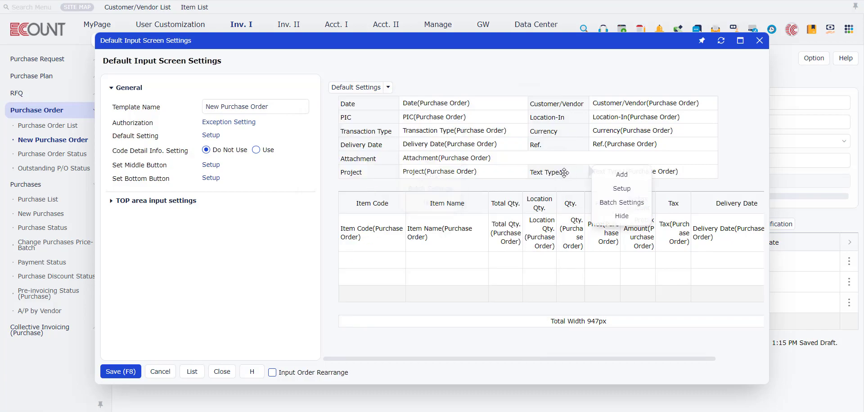
click(623, 188)
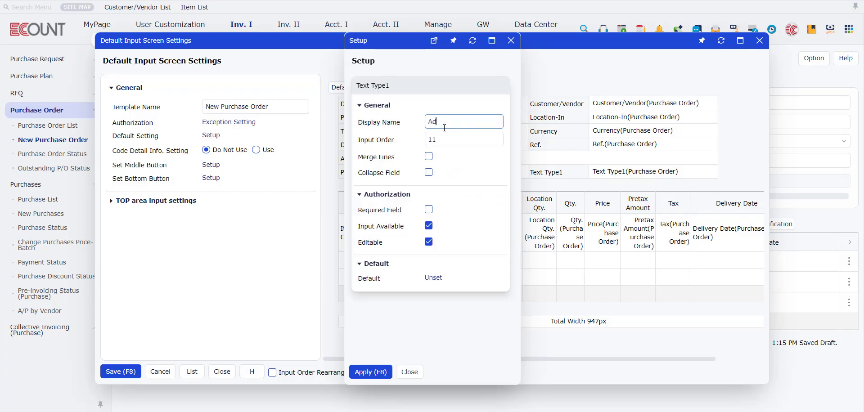
text(Address)
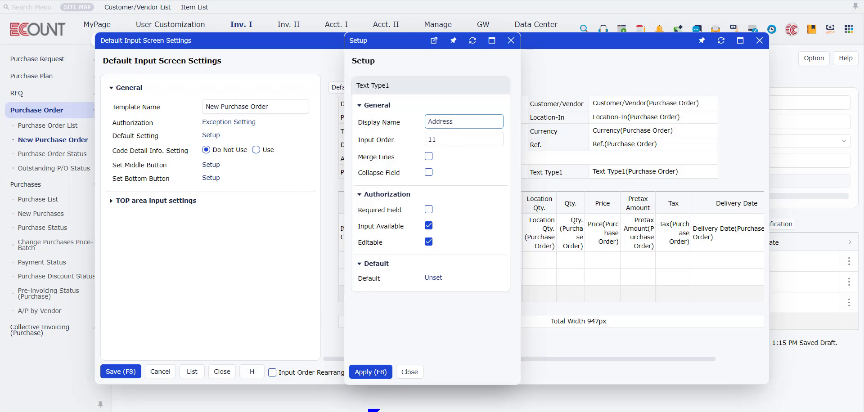
click(370, 372)
click(108, 376)
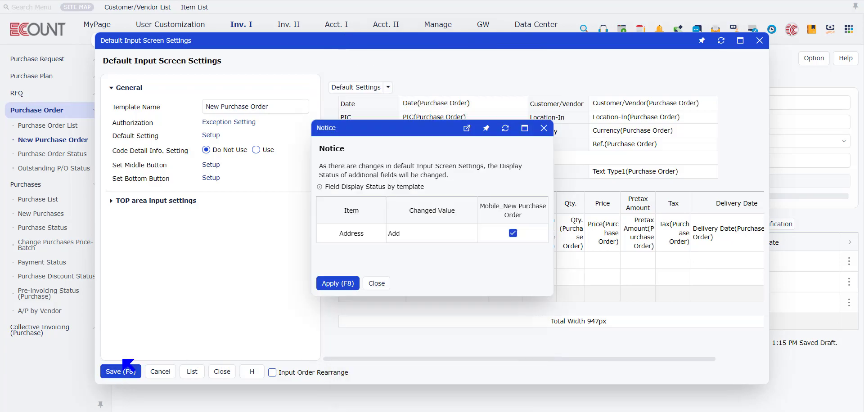
click(337, 282)
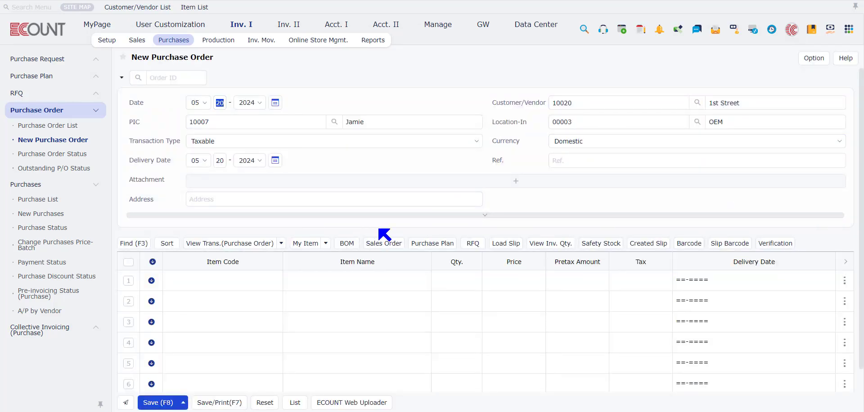
Fill in the purchase order's new Address field with a sample address
click(307, 198)
text(112233)
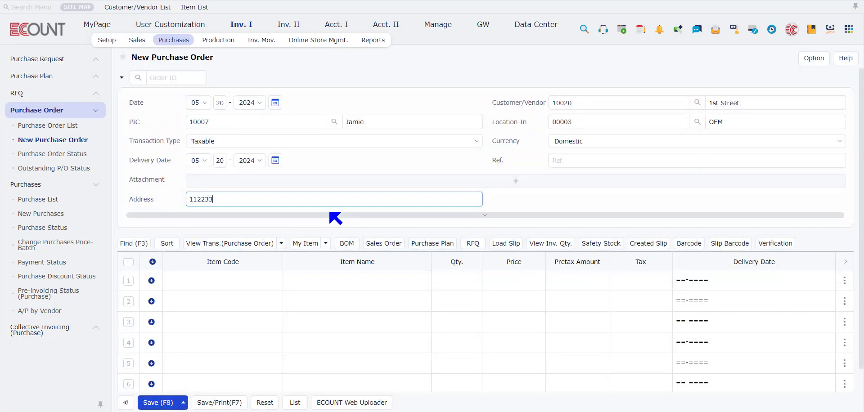
text(44)
Enter the Remote Control item on the first order line with a quantity of 1
click(188, 276)
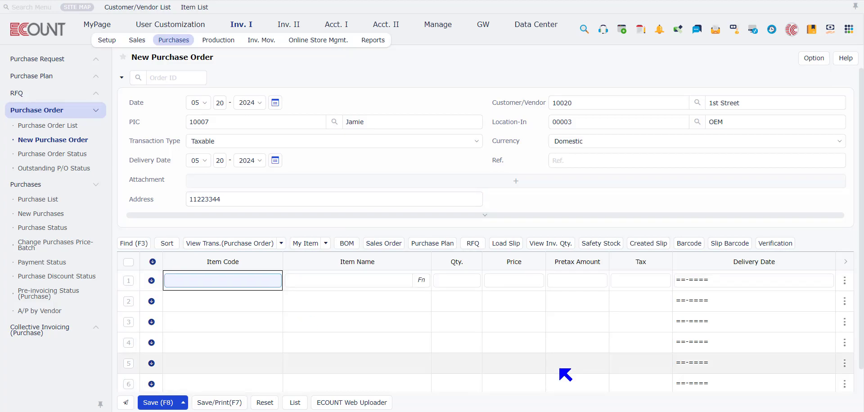
click(243, 277)
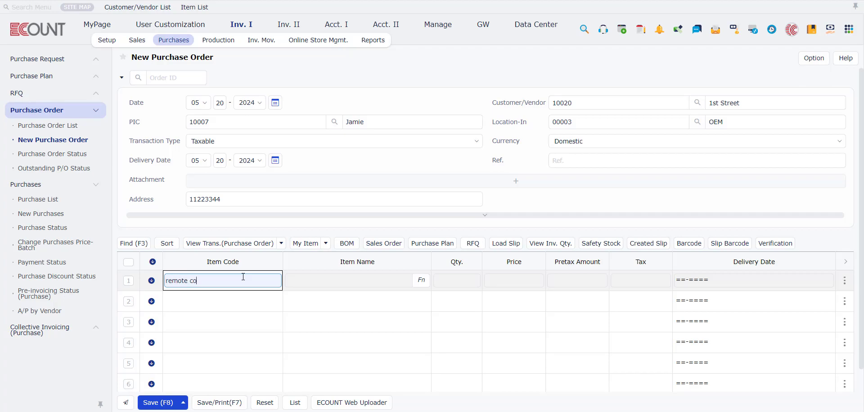
key(Return)
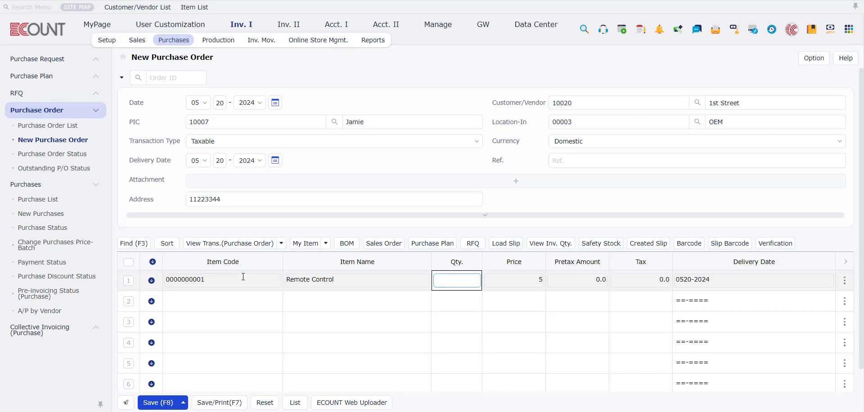
click(268, 276)
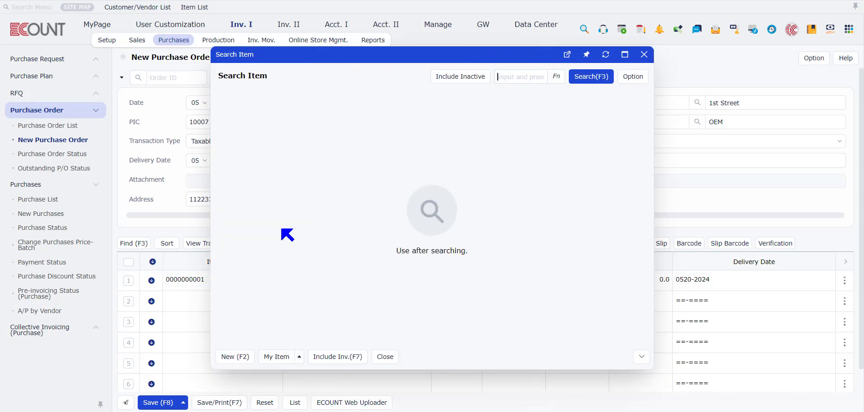
click(369, 142)
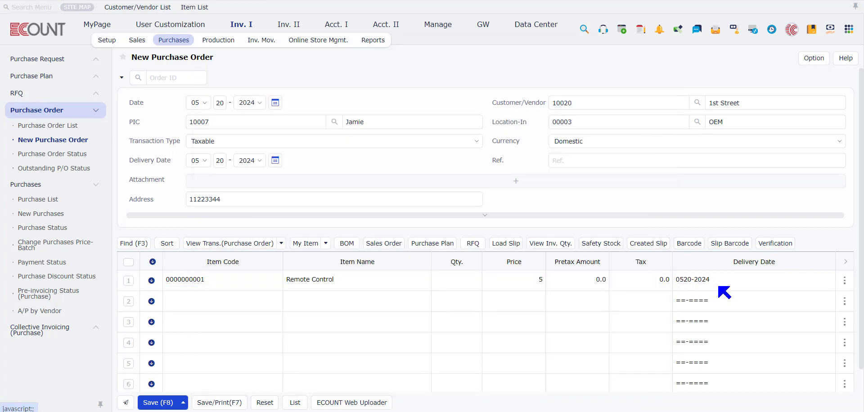
text(1)
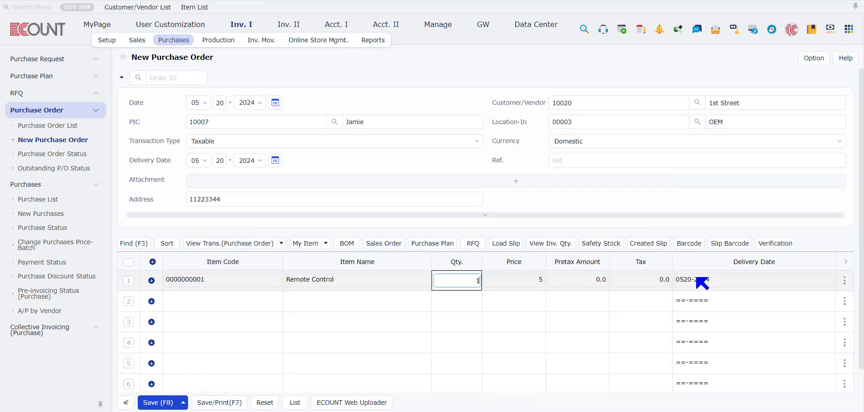
Set the Remote Control line's quantity to 10 and expand the hidden header fields of the purchase order
text(0)
click(556, 217)
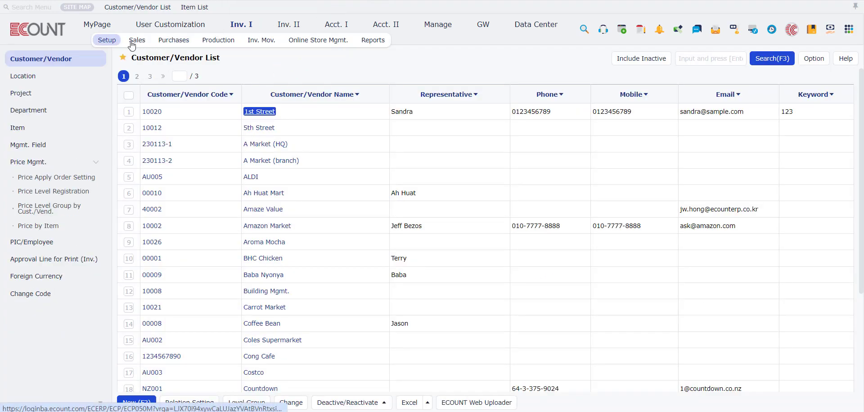
Open the Remote Control record from the inventory setup's item list and view its price settings
click(113, 44)
click(35, 126)
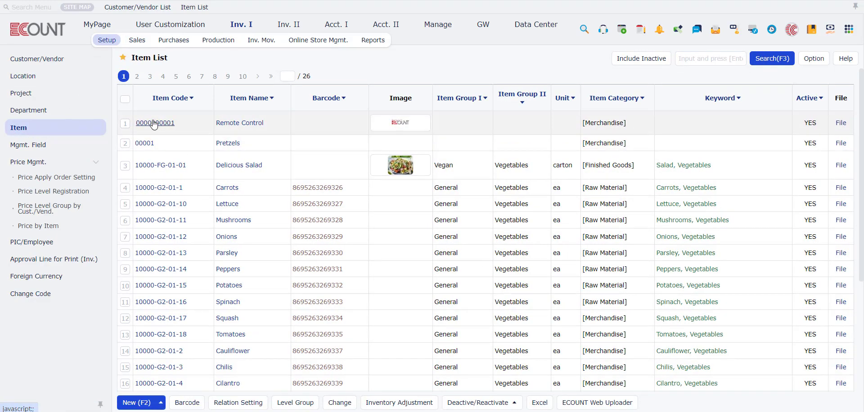
click(154, 123)
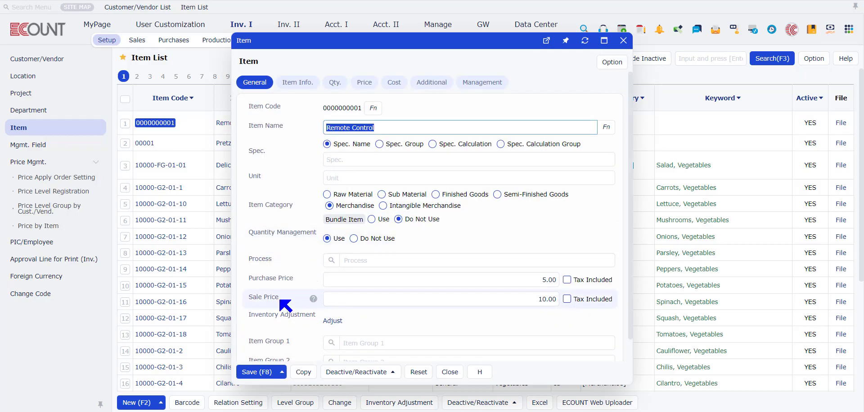
click(362, 82)
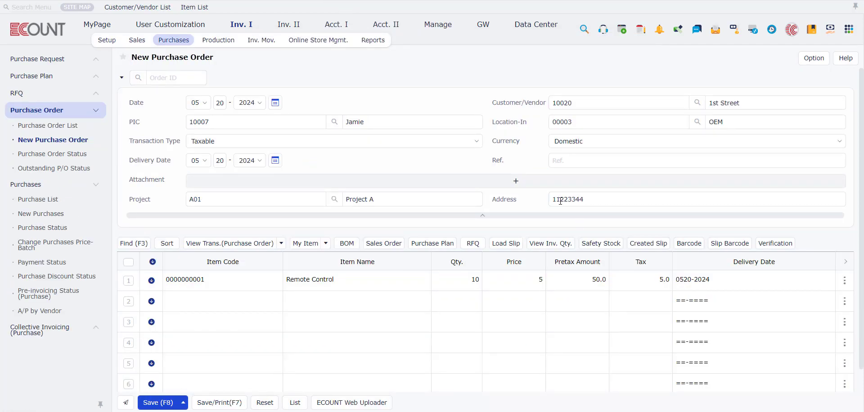
Review the recent slip prices and price levels available for the order's Remote Control line, and check its delivery date
click(542, 280)
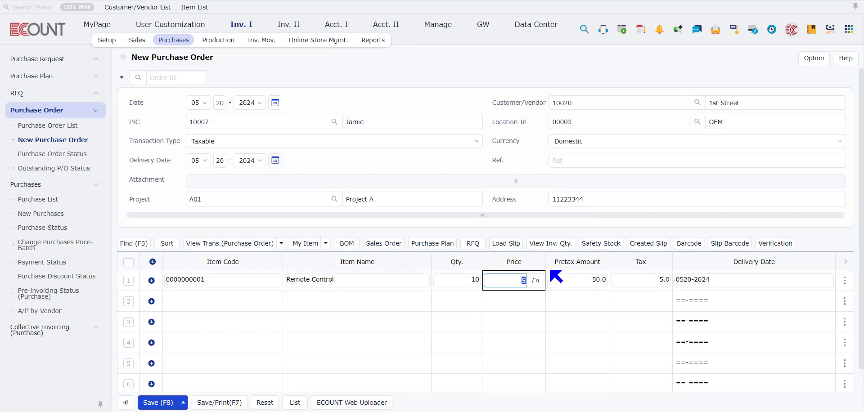
click(535, 280)
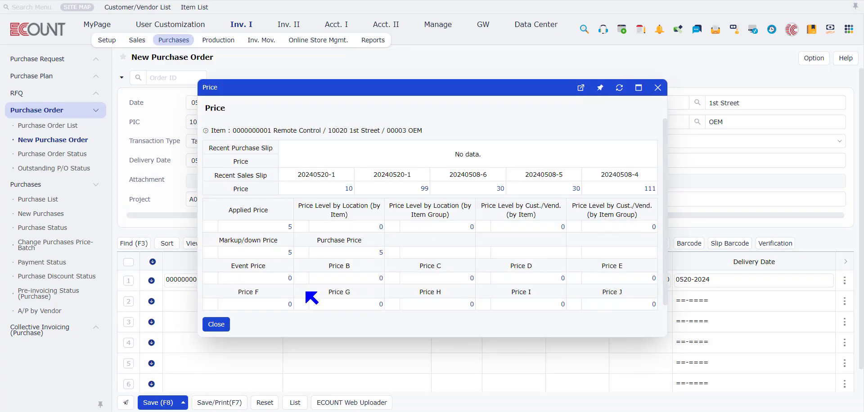
click(656, 88)
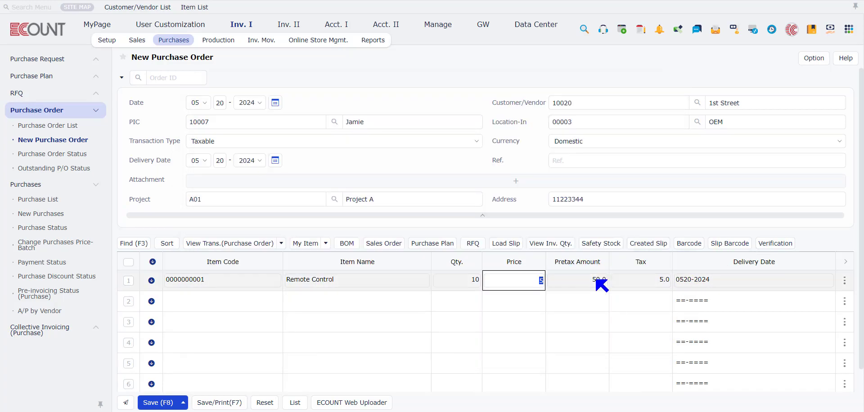
click(676, 283)
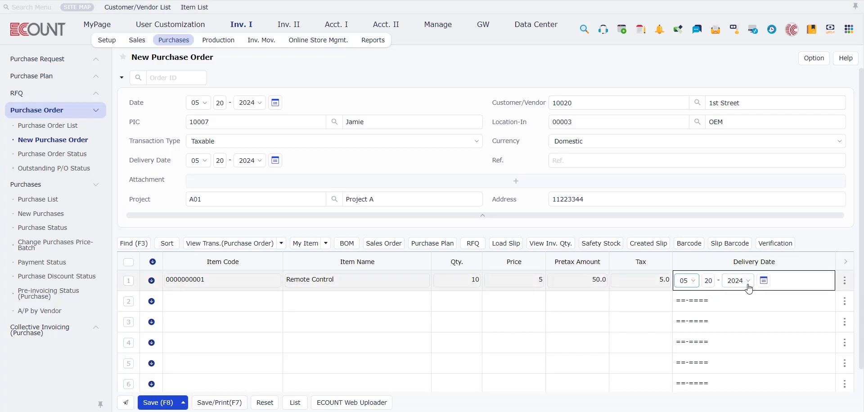
Add the Delicious Salad item (10000-FG-01-01) on the second order line with a quantity of 1
click(211, 301)
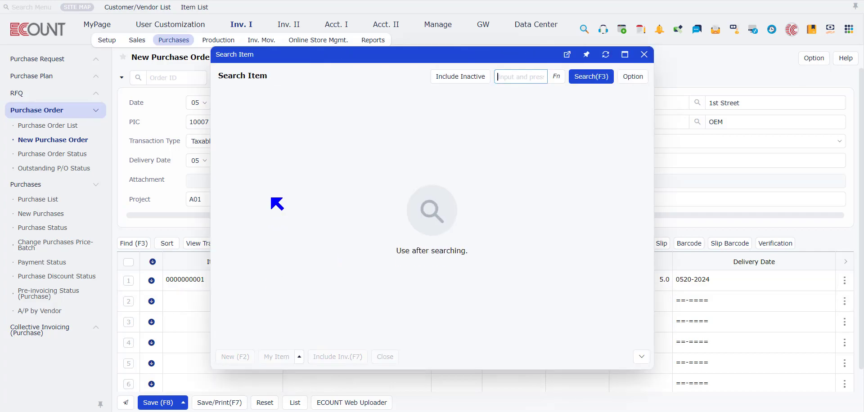
click(279, 175)
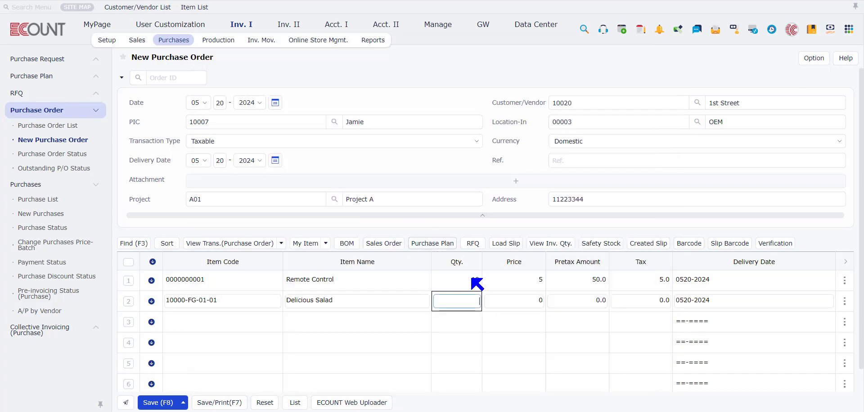
text(1)
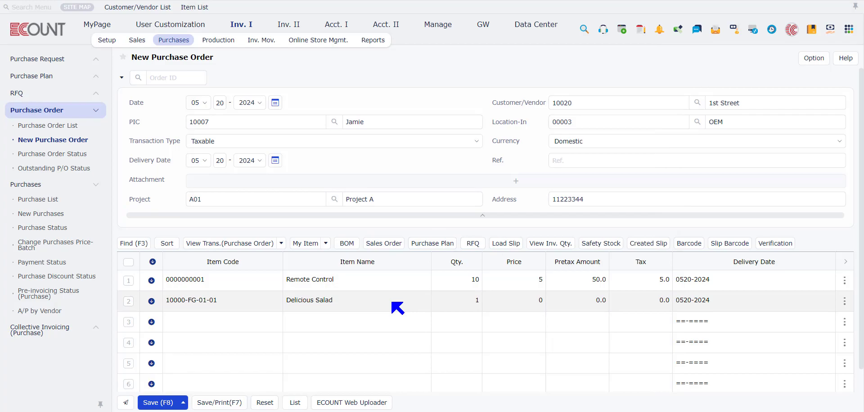
Apply a 10% price adjustment, rounded to 1, to the Remote Control and Delicious Salad lines
click(129, 281)
click(134, 302)
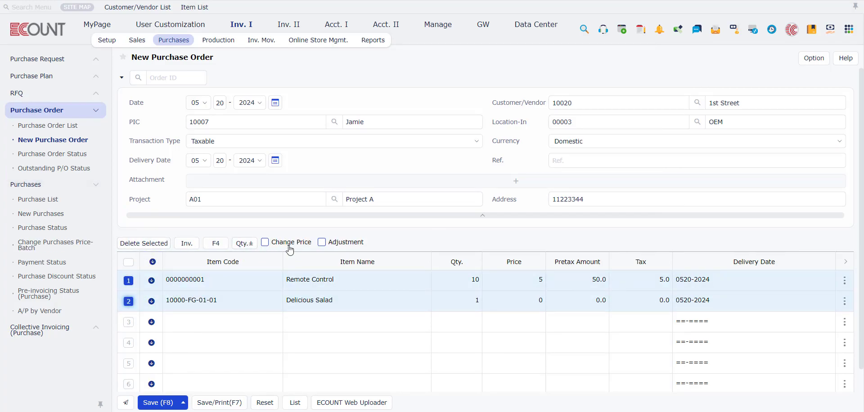
click(335, 245)
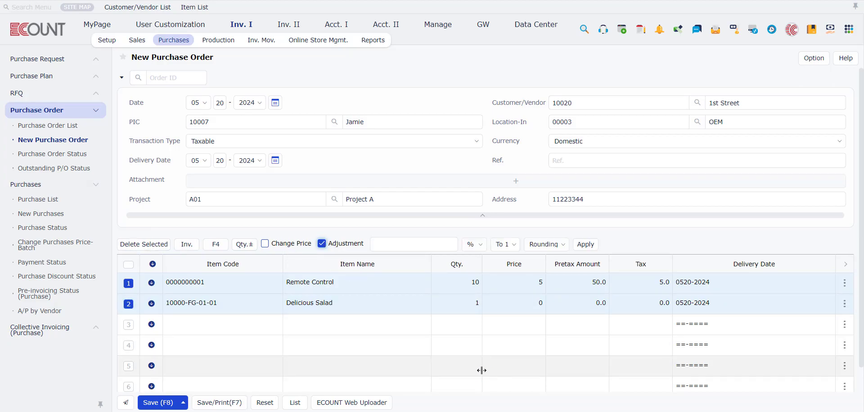
click(476, 252)
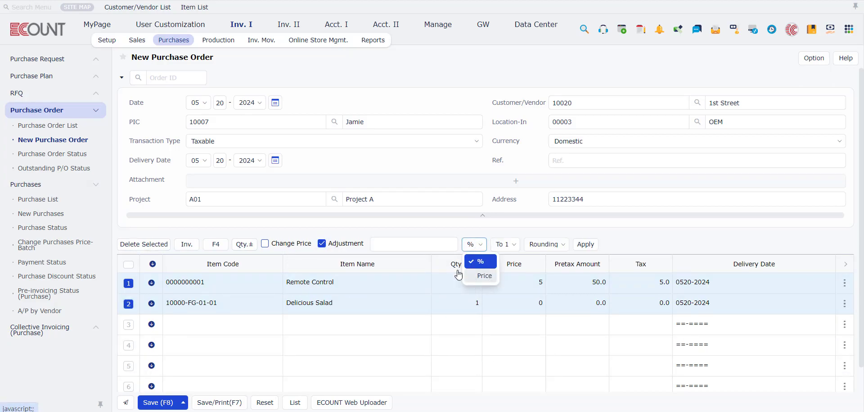
click(426, 247)
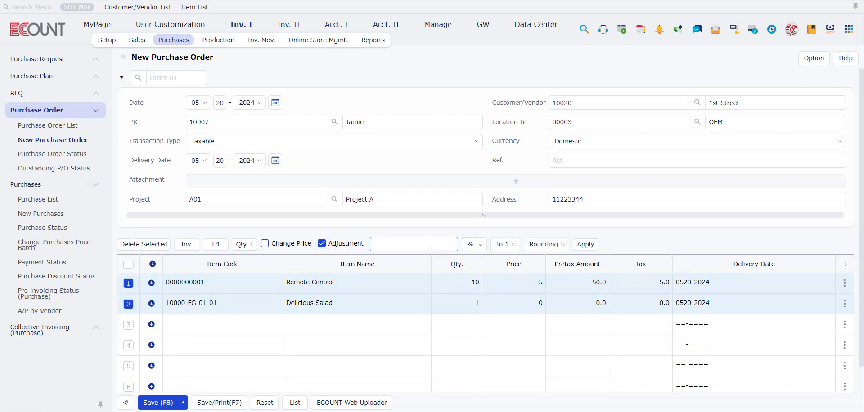
click(582, 247)
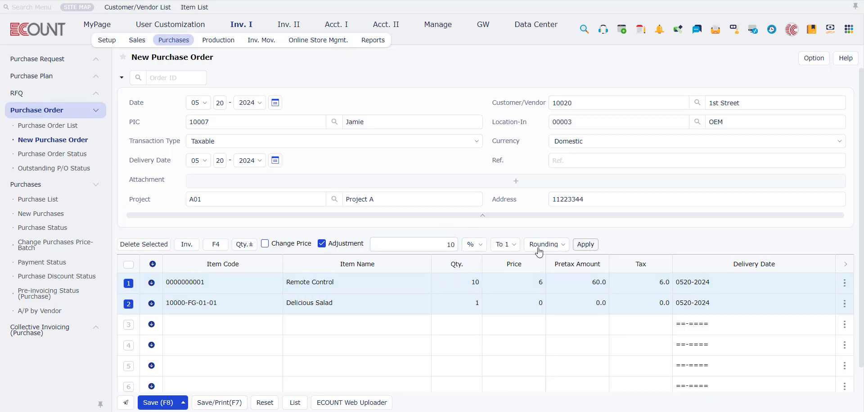
Apply a -10% price adjustment to both order lines, then clear and turn off the adjustment and deselect the lines
click(429, 245)
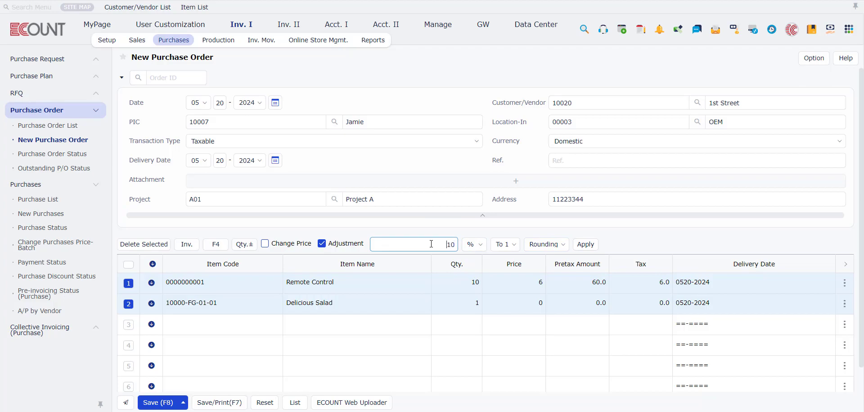
text(-)
click(585, 244)
click(447, 242)
key(BackSpace)
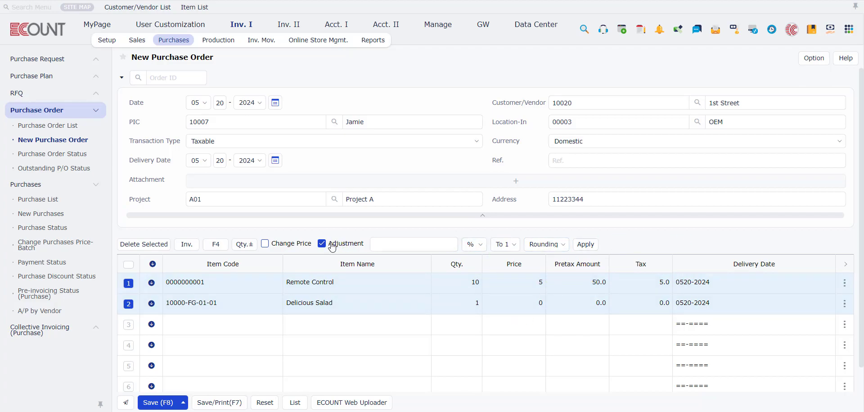
click(322, 243)
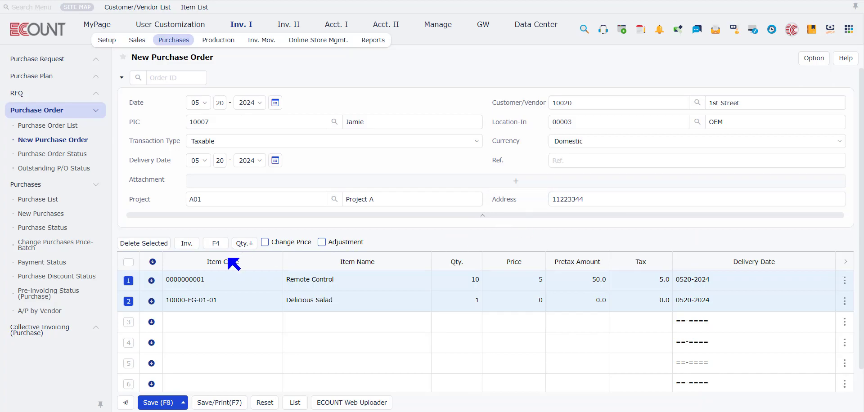
click(129, 282)
click(128, 302)
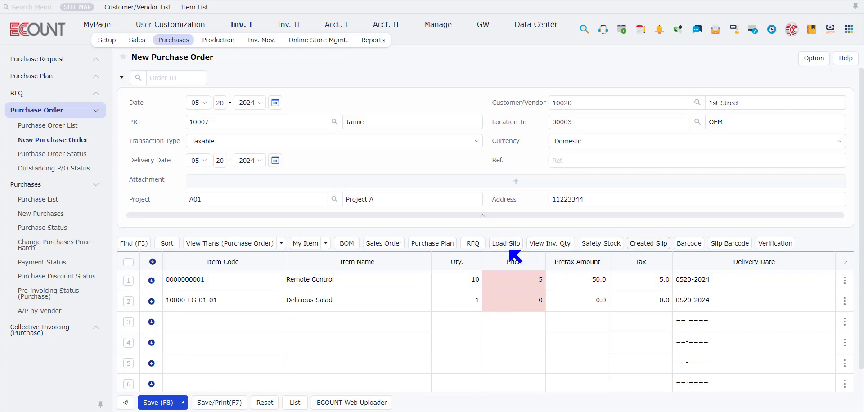
Check the Load Slip function and show the total and location inventory quantities for the order lines
click(508, 243)
click(539, 103)
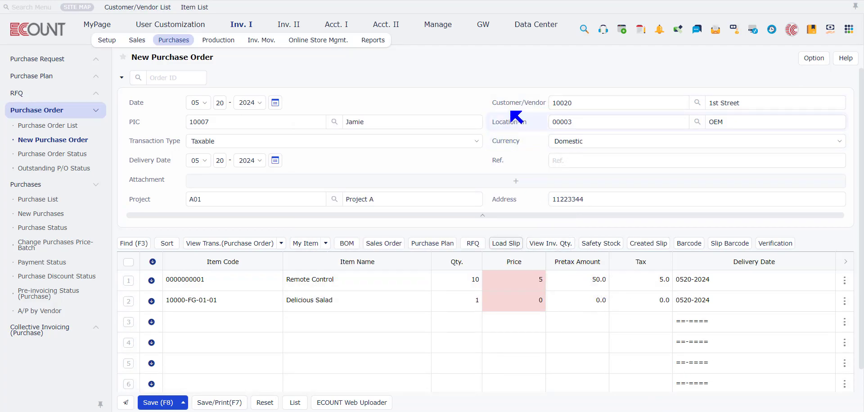
click(552, 248)
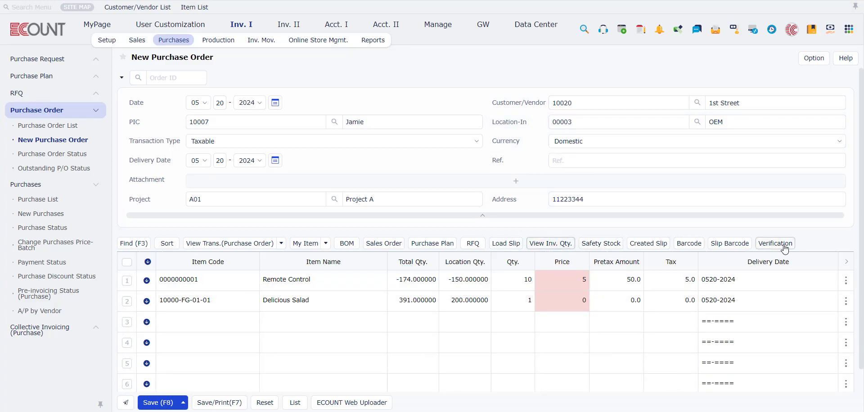
Save the purchase order and review the saved 05/20/2024 -1 order from the Purchase Order List
click(156, 407)
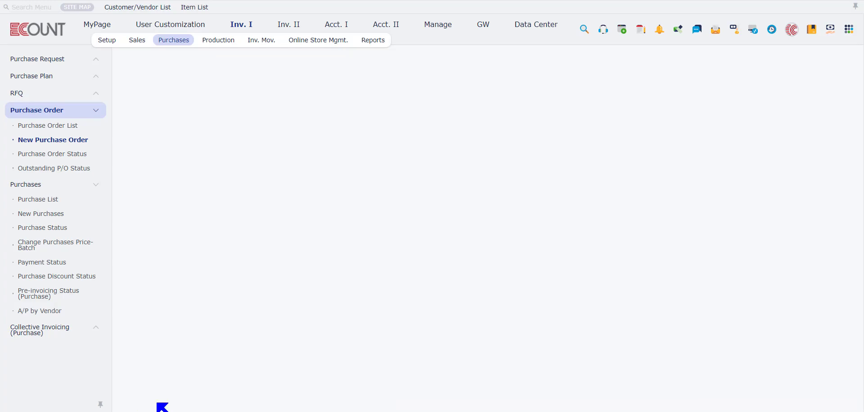
click(62, 130)
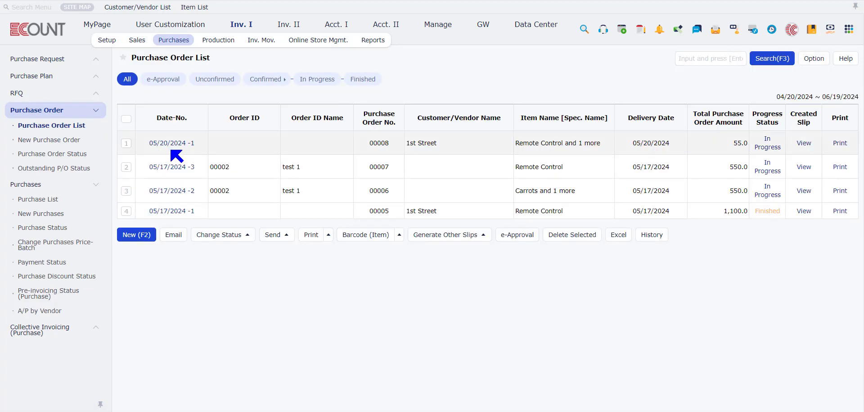
click(171, 146)
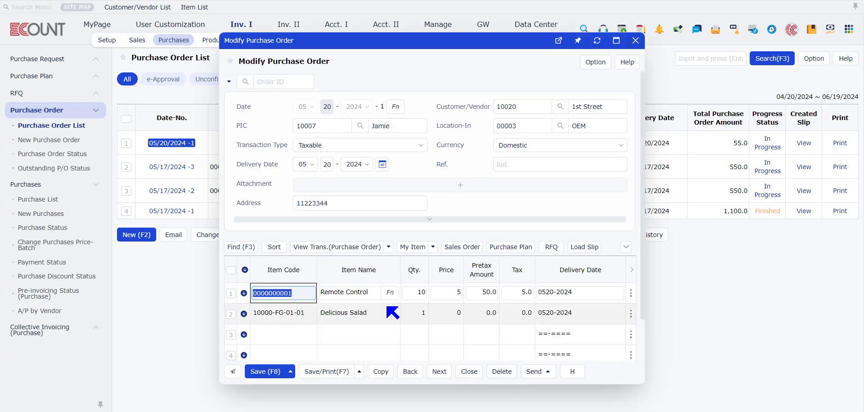
click(634, 45)
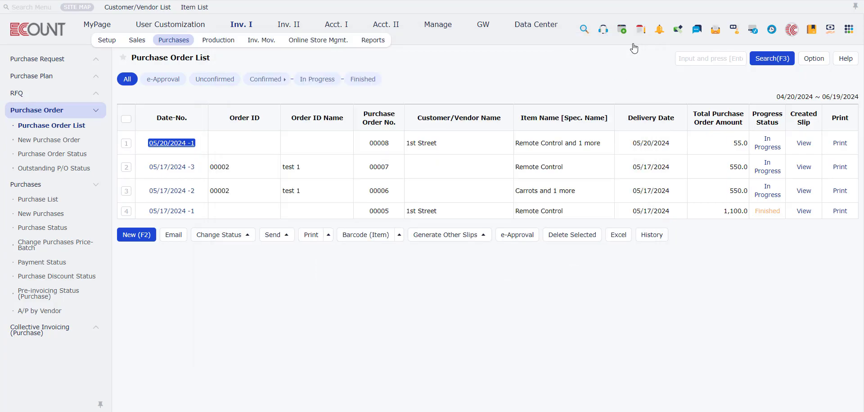
Open the print form of the 05/20/2024 -1 purchase order and bring up its template setup
click(839, 144)
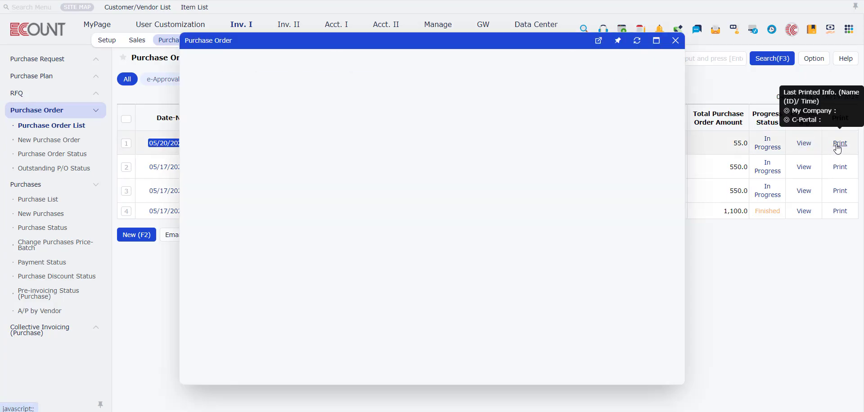
click(665, 63)
mouse_move(651, 85)
click(694, 92)
click(352, 297)
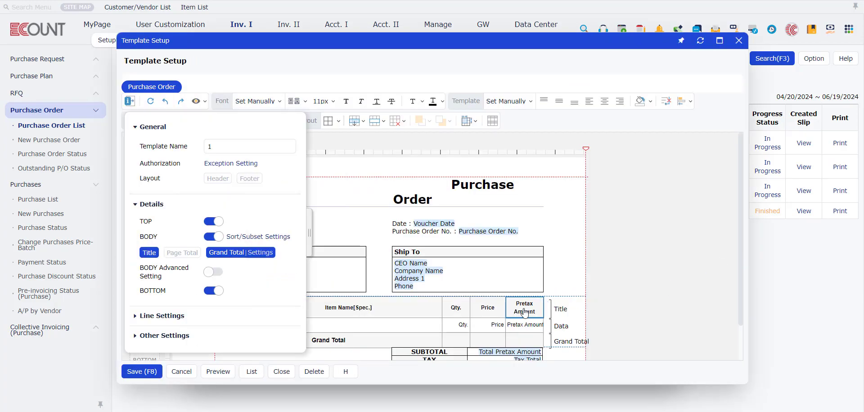
Examine the field insertion and row/column options for the template's Pretax Amount heading, then close the template setup unchanged
right_click(525, 314)
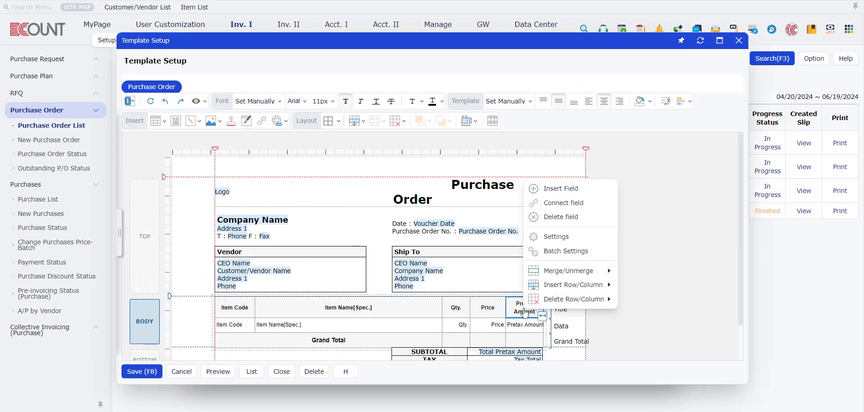
click(561, 189)
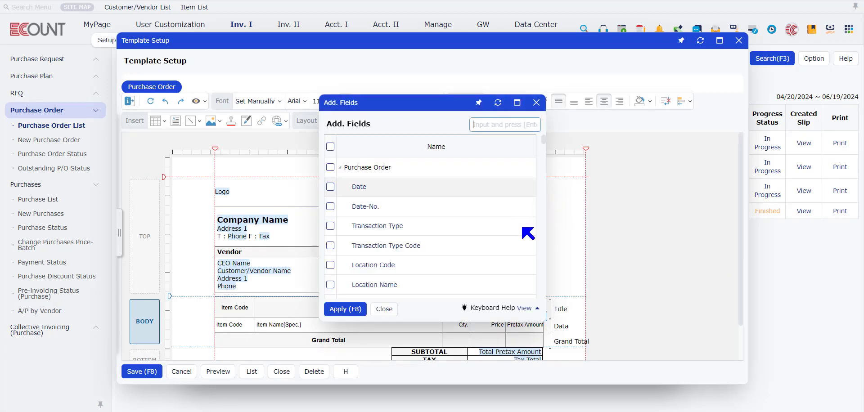
click(536, 103)
right_click(513, 306)
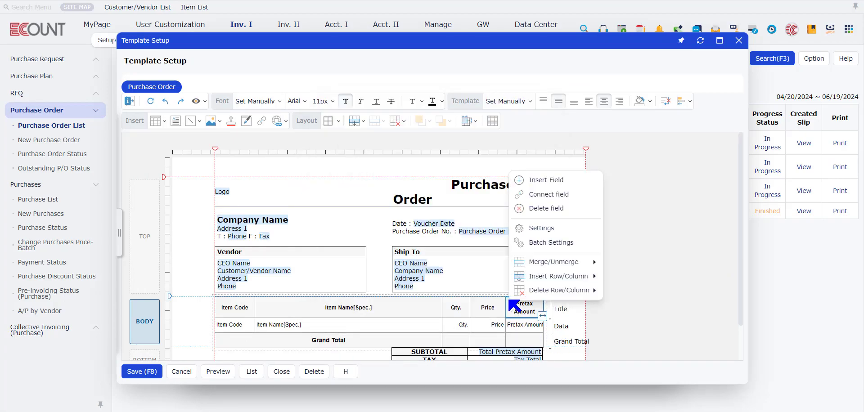
mouse_move(552, 292)
click(738, 40)
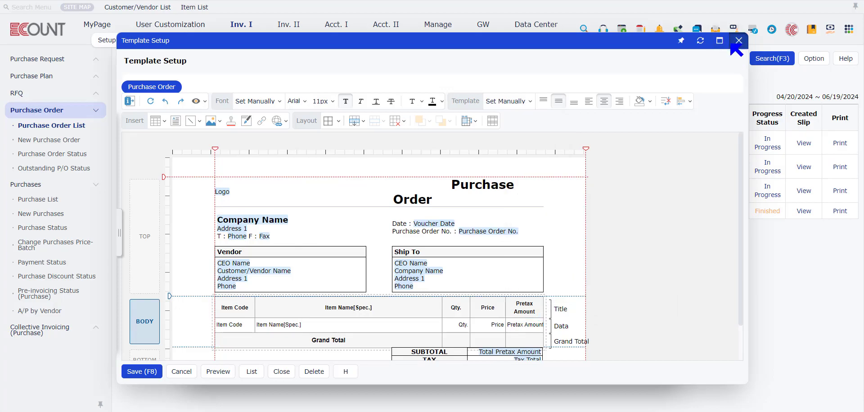
Open the email form for the 05/20/2024 -1 purchase order, check the recipient and Cc. email fields, and close it without sending
click(315, 372)
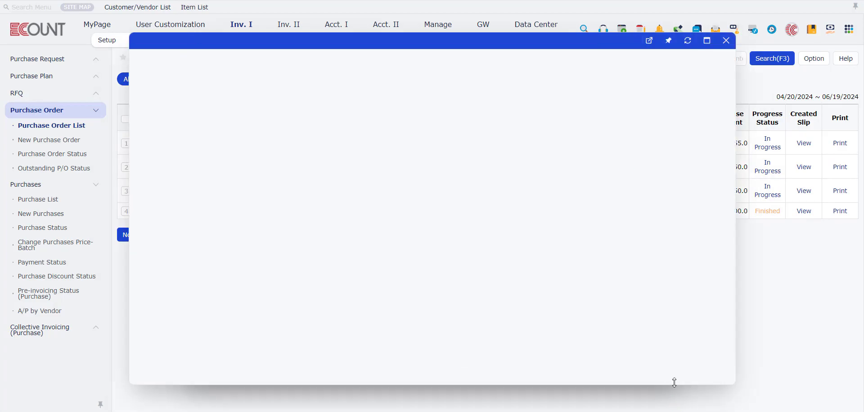
scroll(408, 213, down, 1)
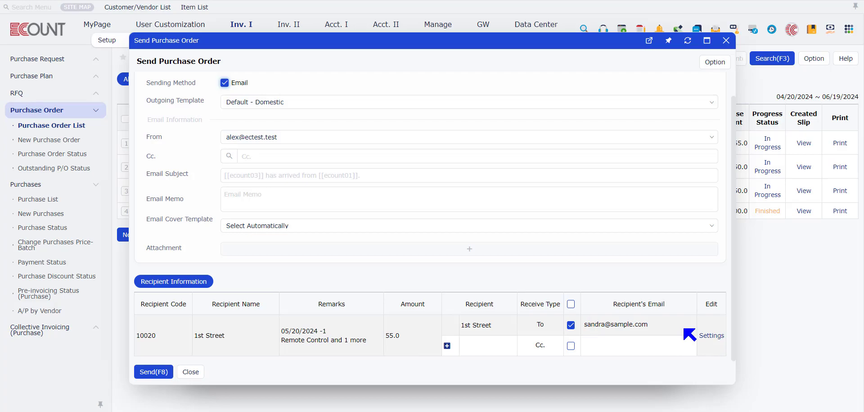
click(615, 347)
click(601, 324)
click(621, 343)
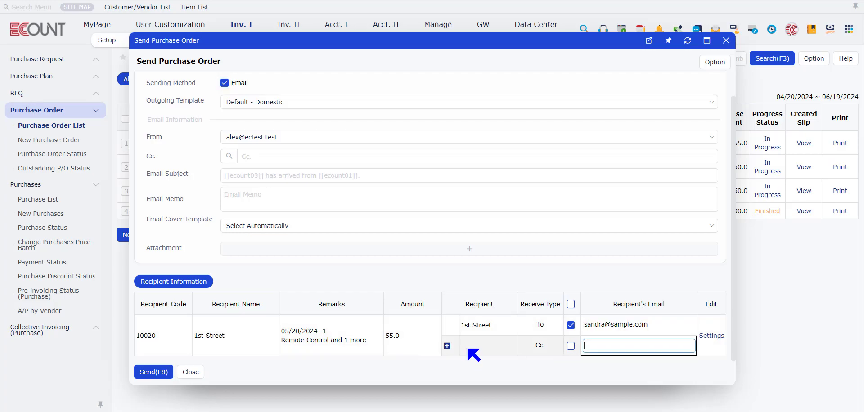
click(726, 40)
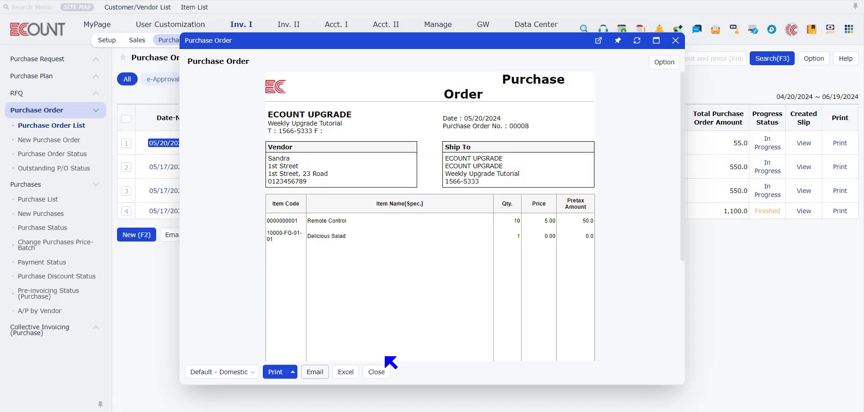
Check the PDF and other print options of the purchase order's print form and close the form
click(293, 372)
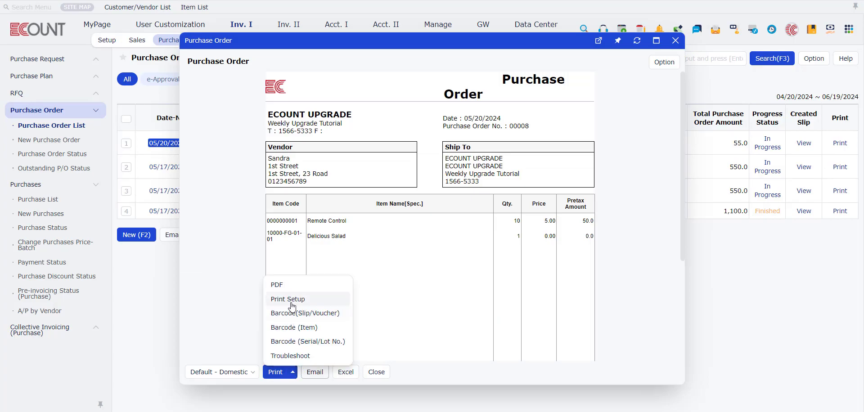
click(297, 285)
click(676, 40)
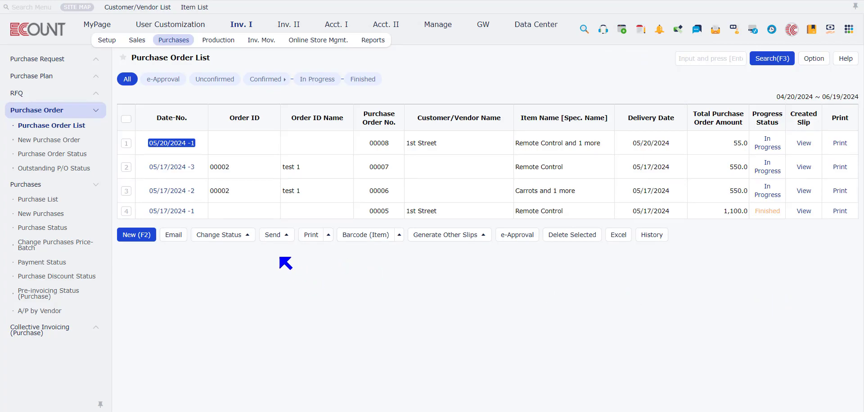
Check the Change Status options for the 05/20/2024 -1 order, filter the list by e-Approval, and return to all orders
click(223, 235)
click(127, 144)
click(222, 235)
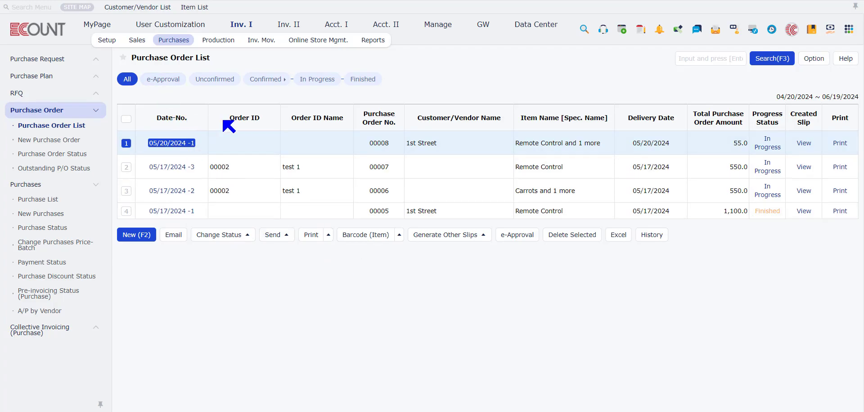
click(164, 81)
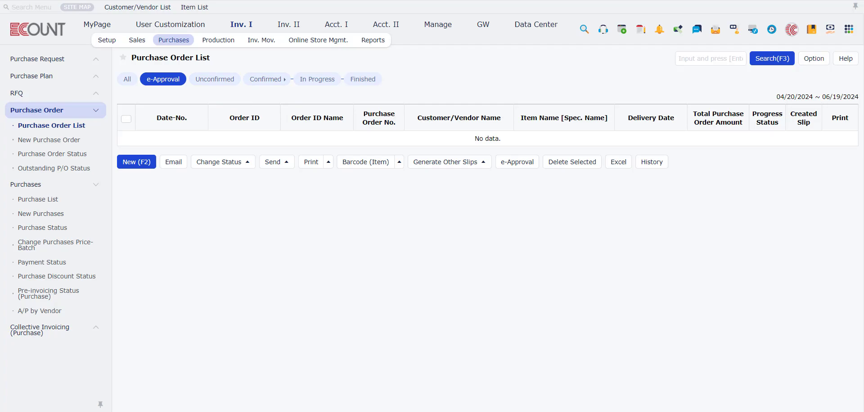
click(133, 84)
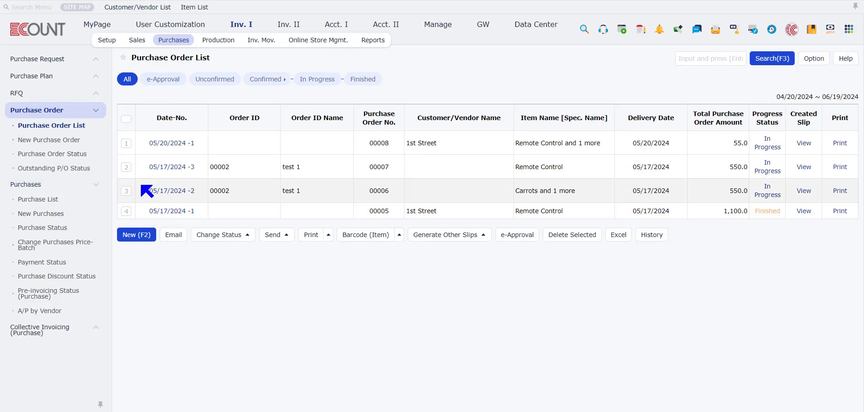
Select the 05/20/2024 -1 order and show which other slips can be generated from it
click(127, 143)
click(446, 235)
mouse_move(427, 204)
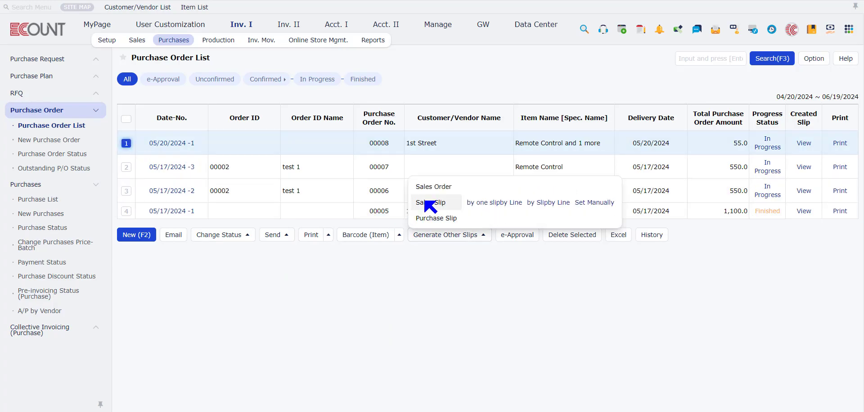
Start a new purchase and load the residual quantities of the 05/20/2024 -1 purchase order into it
click(48, 214)
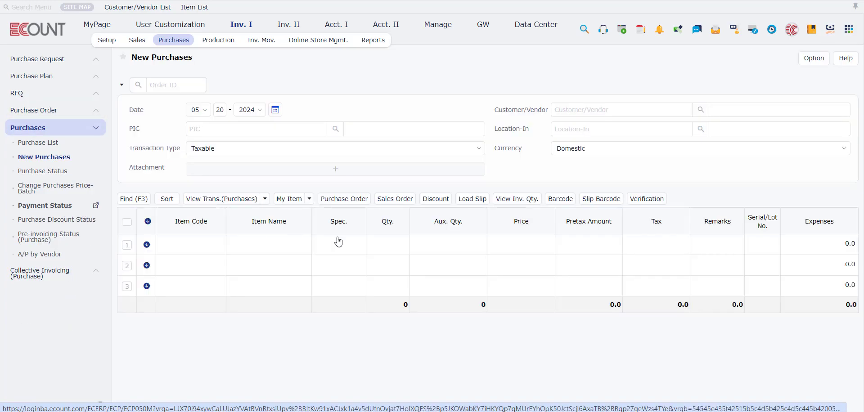
click(353, 213)
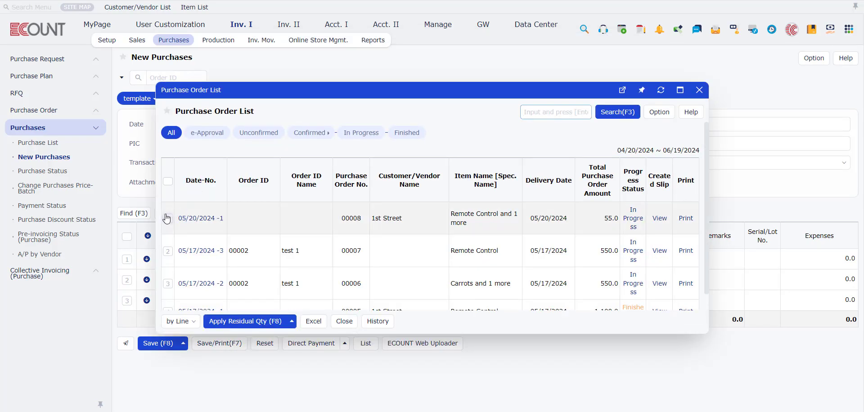
click(246, 322)
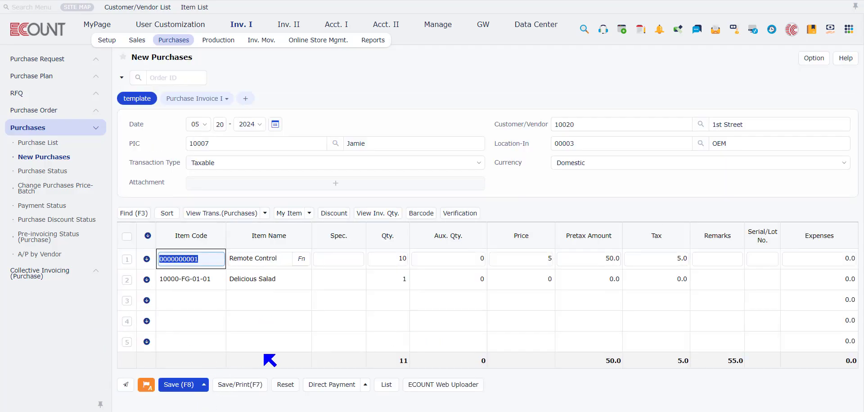
Set the Remote Control quantity to 8 and save the purchase
click(390, 258)
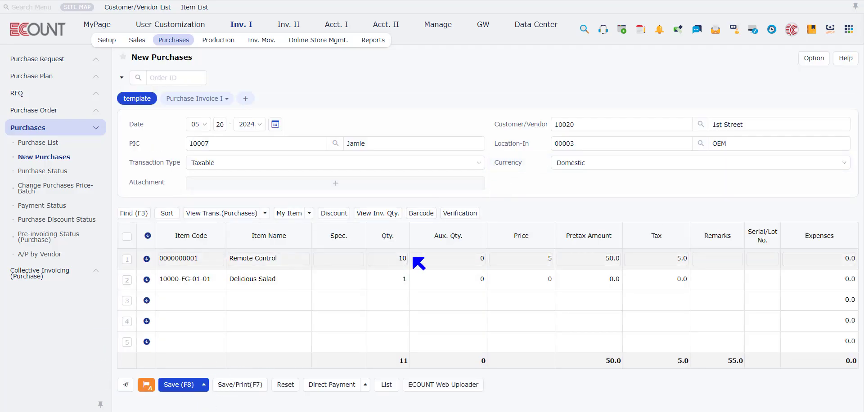
text(8)
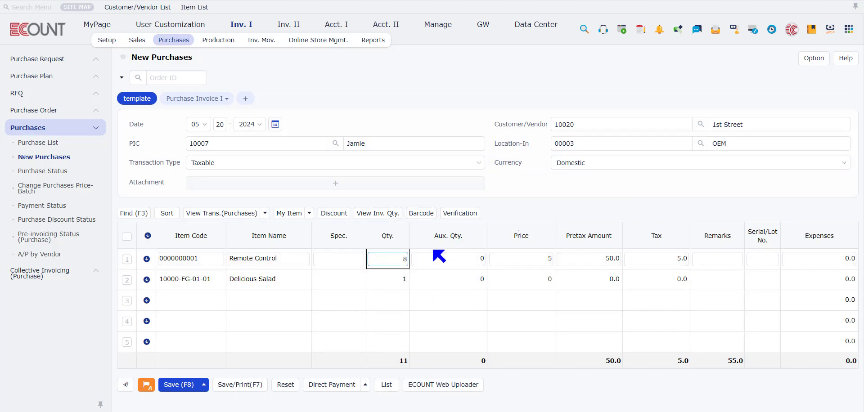
click(173, 387)
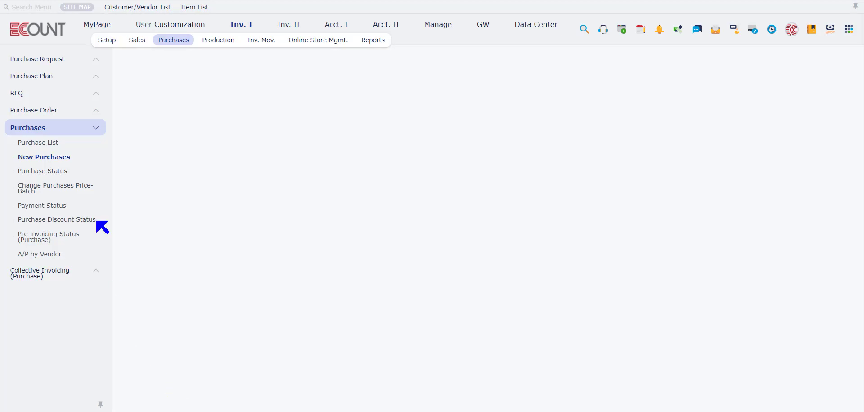
Apply the residual quantities of the 05/20/2024 -1 order to another new purchase to check what remains to be received
click(63, 156)
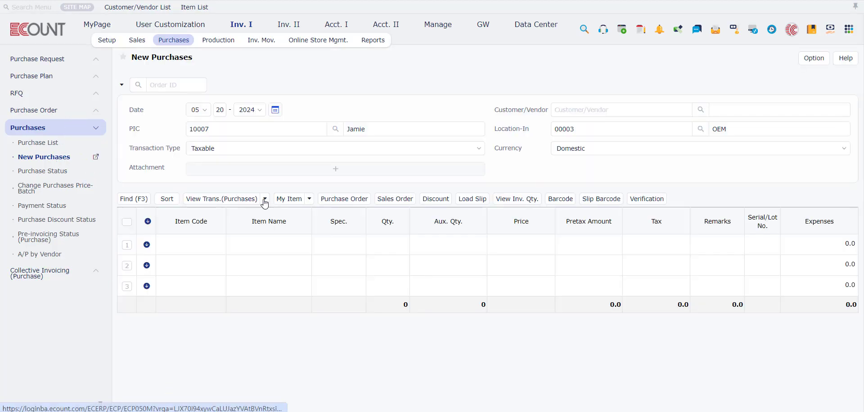
click(351, 217)
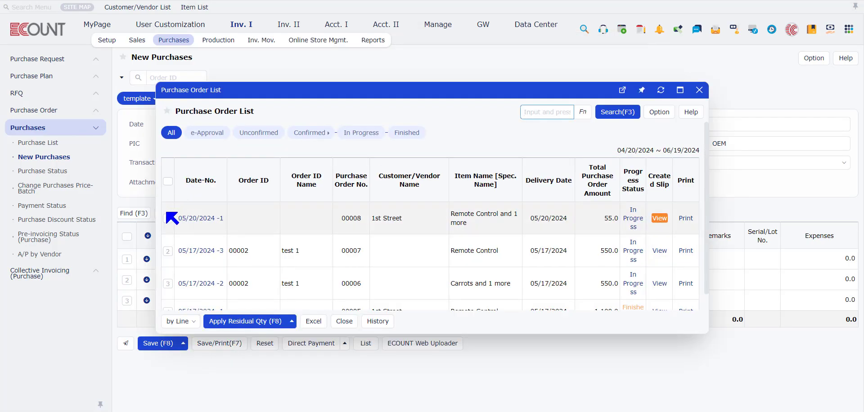
click(168, 218)
click(246, 322)
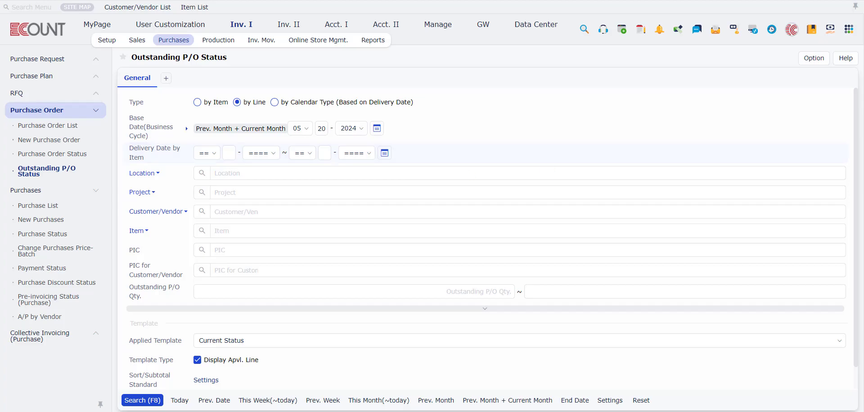
Run the Outstanding P/O Status report by line with base date 05/20/2024, then leave it for the Purchase Order List
key(F8)
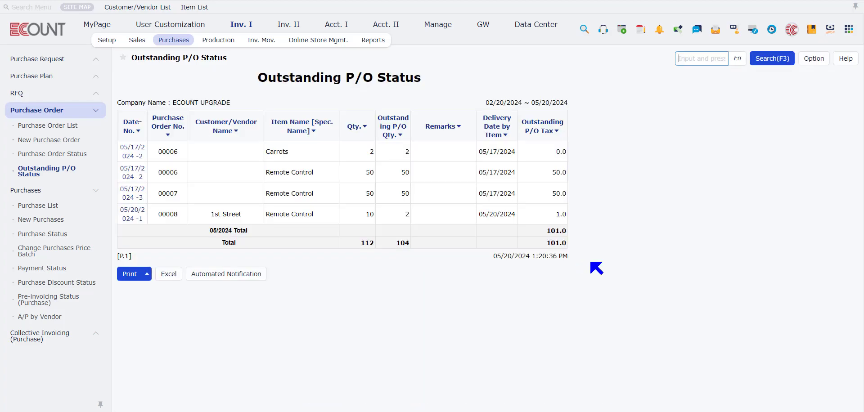
click(58, 126)
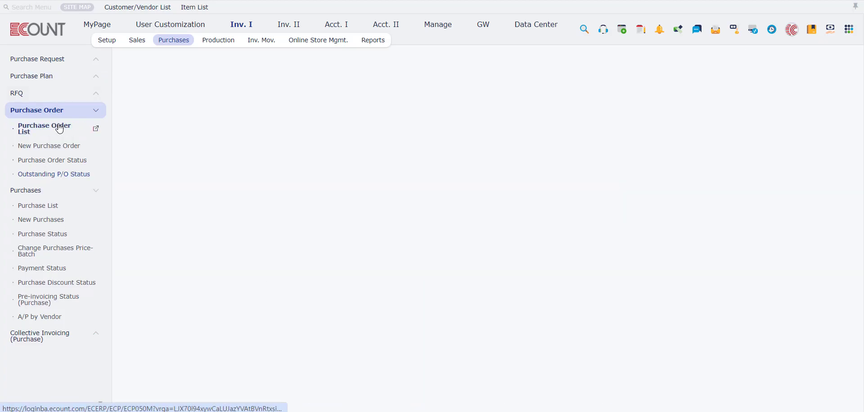
Run the Purchase Order Status report by line for 05/01/2024 to 05/20/2024 and reopen its search conditions
click(67, 155)
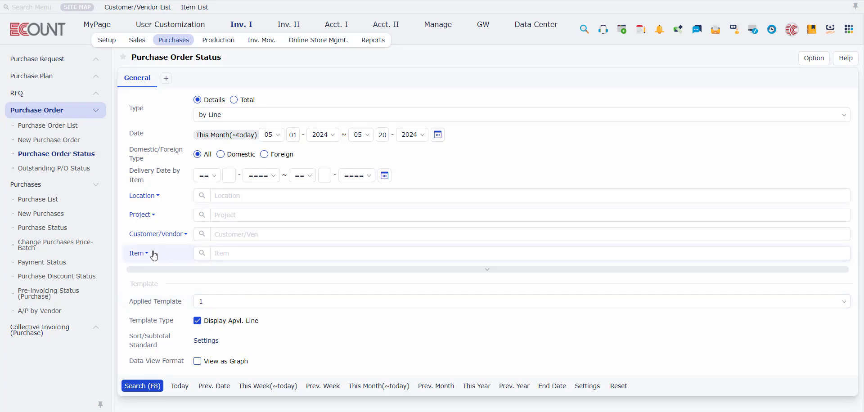
click(215, 254)
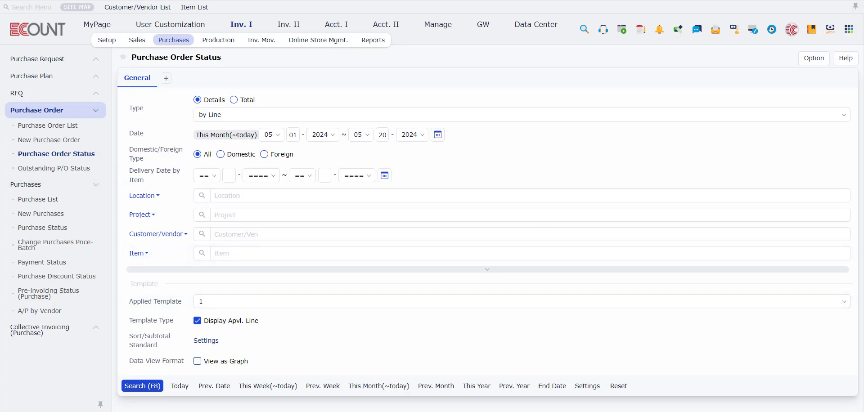
key(F8)
click(771, 58)
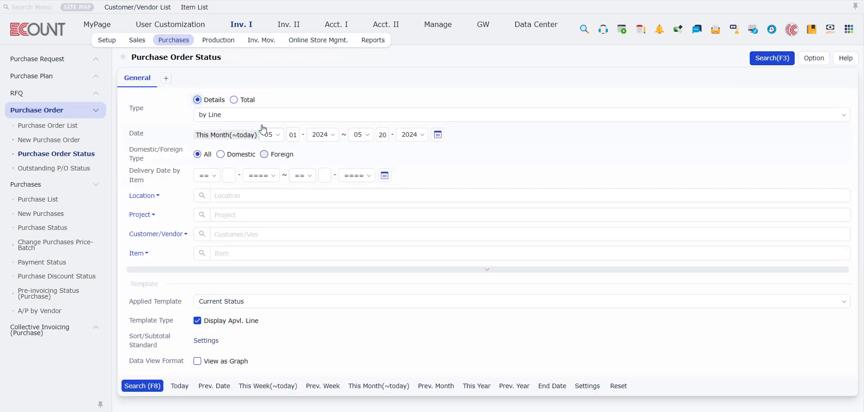
Switch the Purchase Order Status report type to Total and set Summary Condition1 to Daily
click(234, 99)
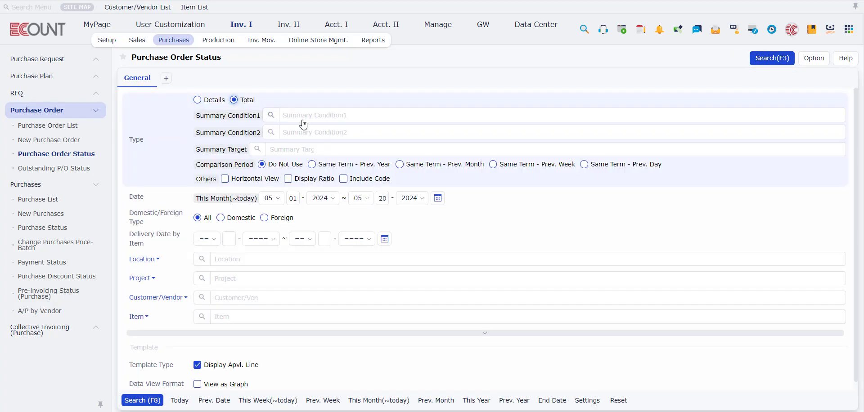
click(271, 116)
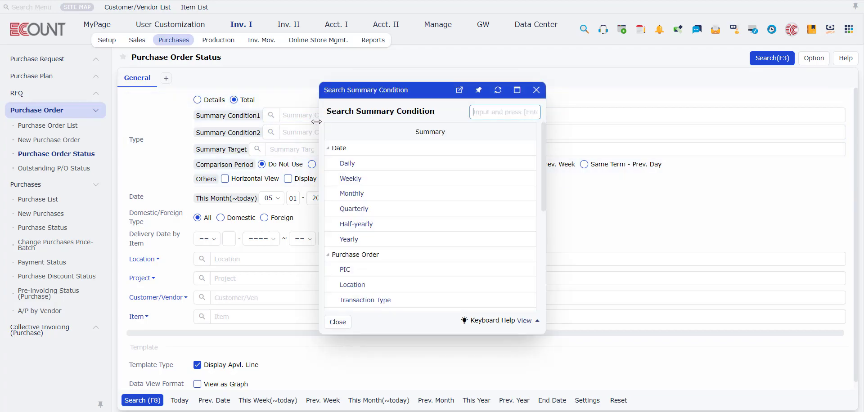
click(351, 166)
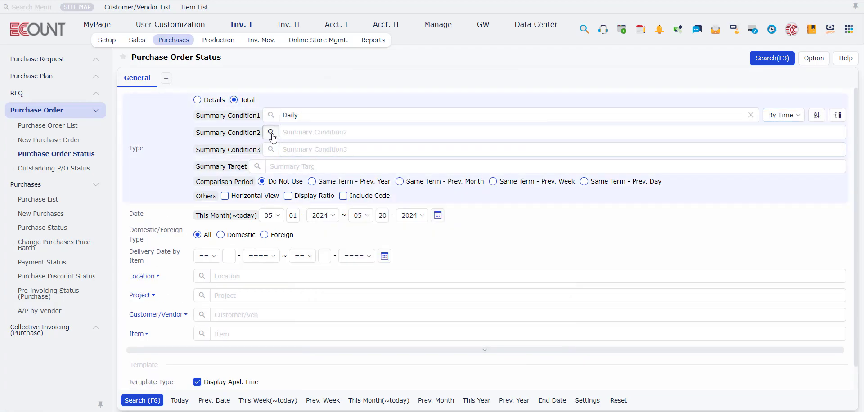
Set Summary Condition2 to Item Name[Spec.] and run the Purchase Order Status search
click(272, 132)
scroll(356, 205, down, 1)
scroll(359, 210, down, 3)
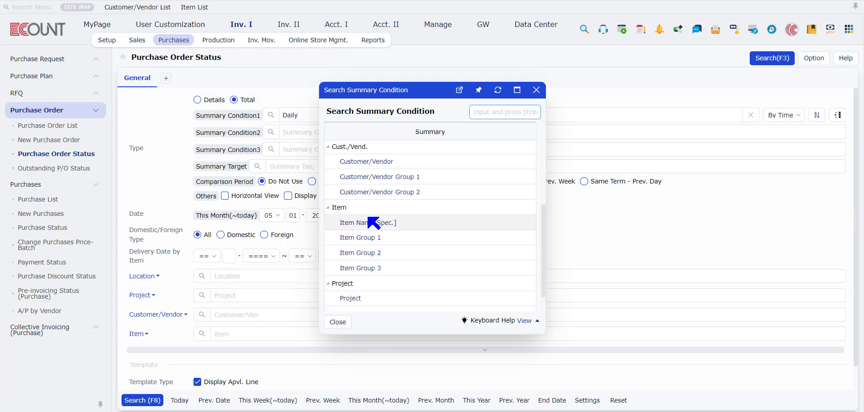
click(374, 225)
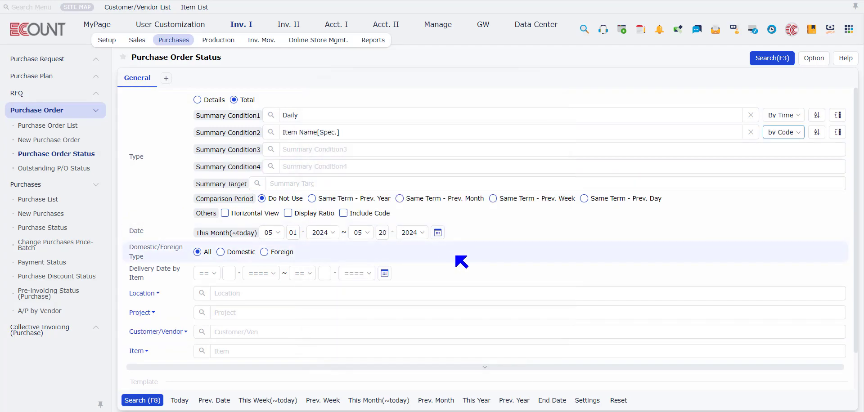
scroll(462, 261, down, 1)
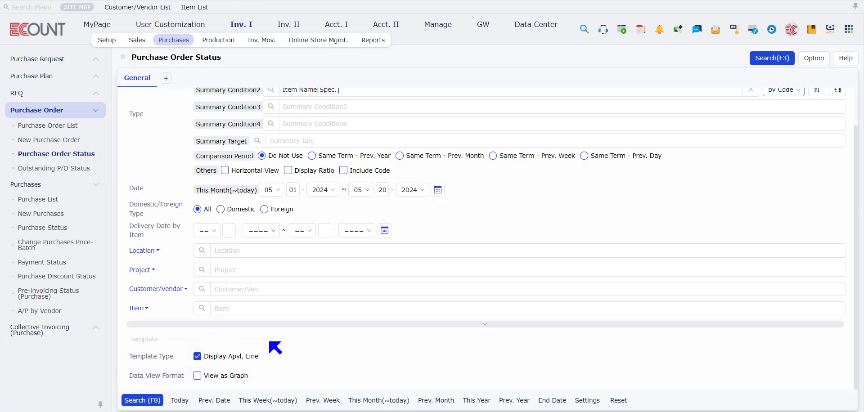
key(F8)
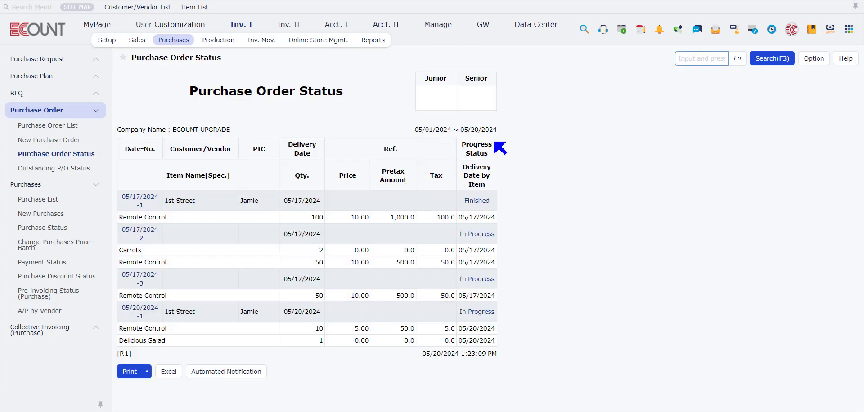
Show the template setup choices for the Purchase Order Status report
click(814, 58)
mouse_move(795, 97)
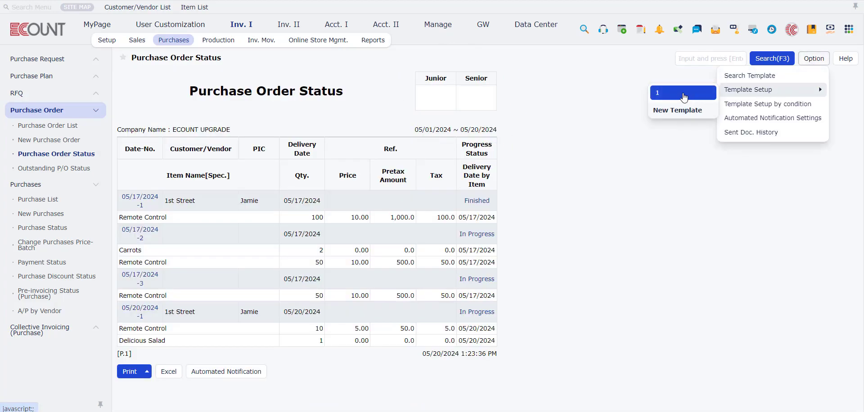